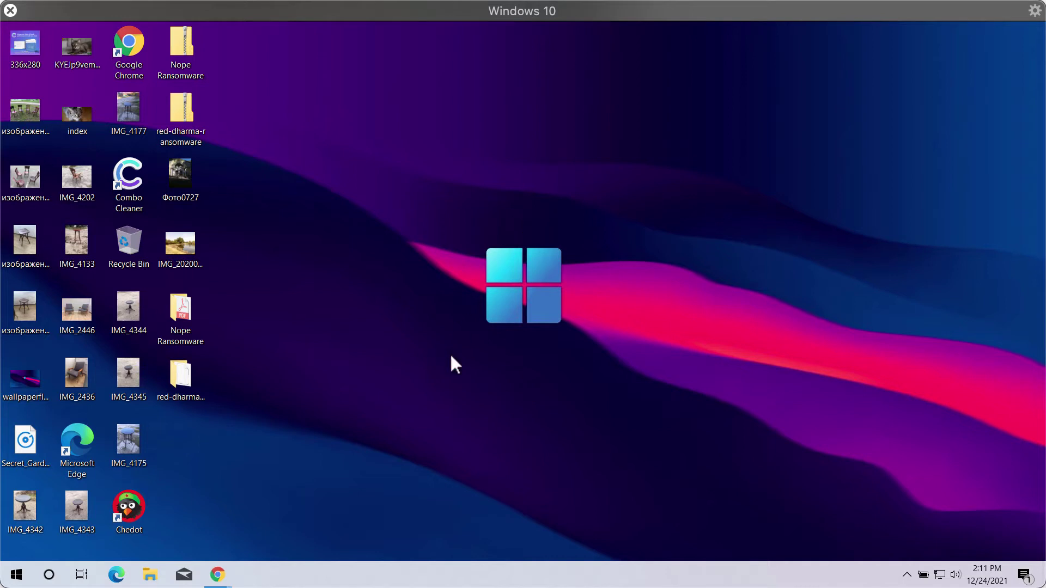
# Open and close the cat, viber and Фото0727 sample pictures to view them
pyautogui.click(178, 387)
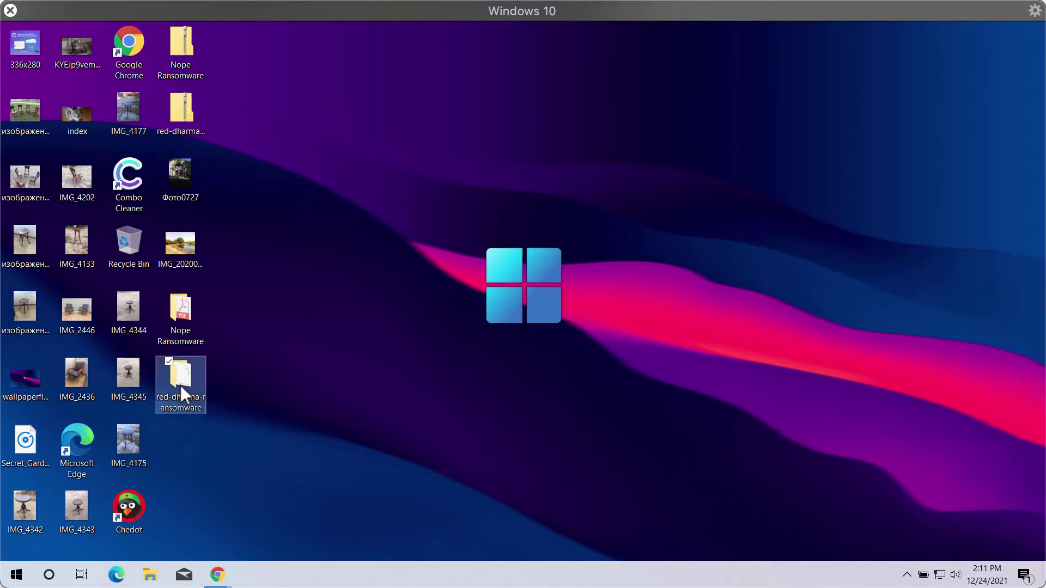
pyautogui.click(375, 331)
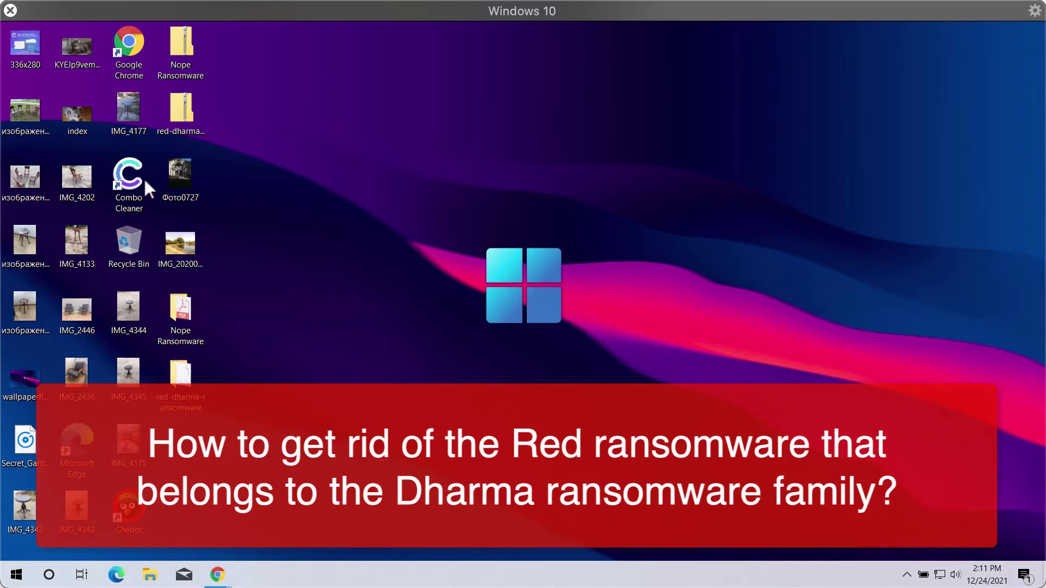
pyautogui.click(77, 49)
pyautogui.doubleClick(86, 50)
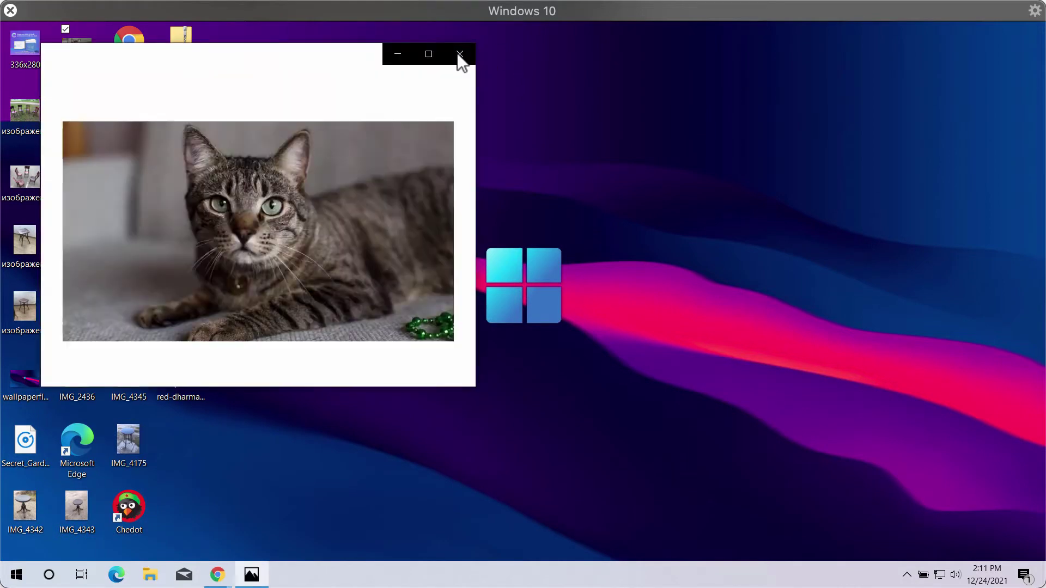
pyautogui.click(457, 53)
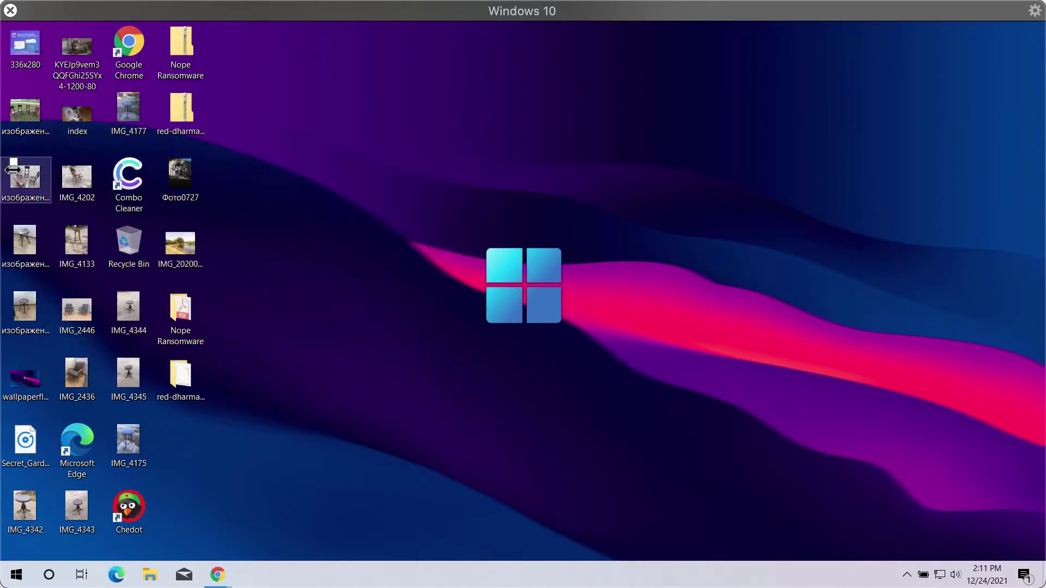
pyautogui.click(21, 117)
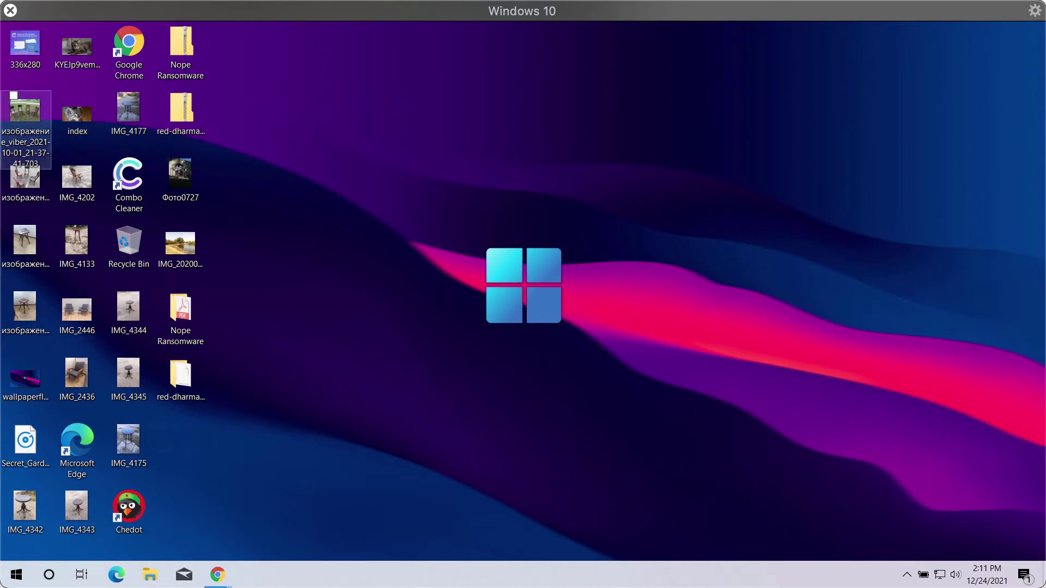
pyautogui.doubleClick(26, 130)
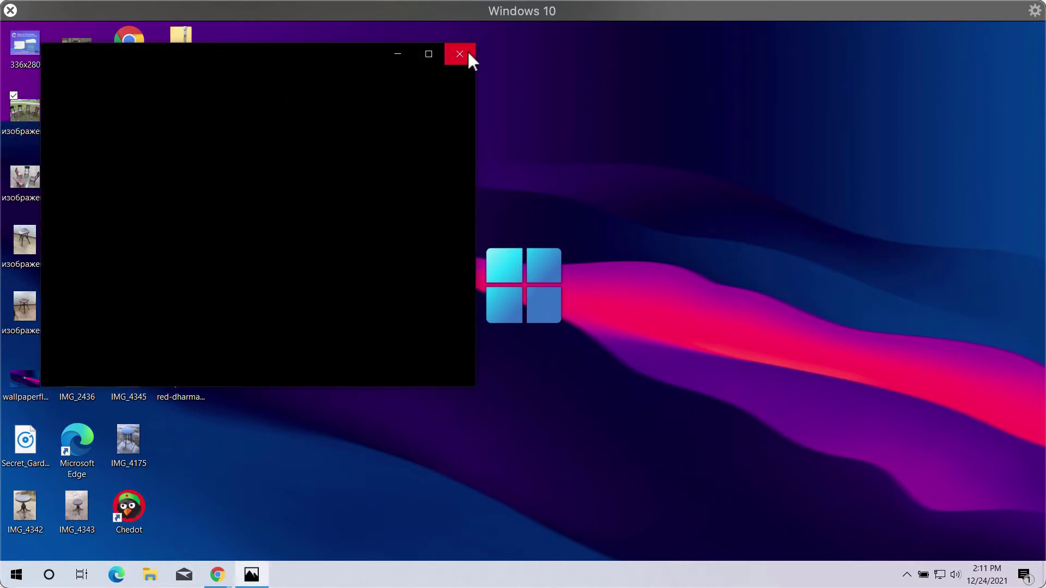
pyautogui.click(462, 54)
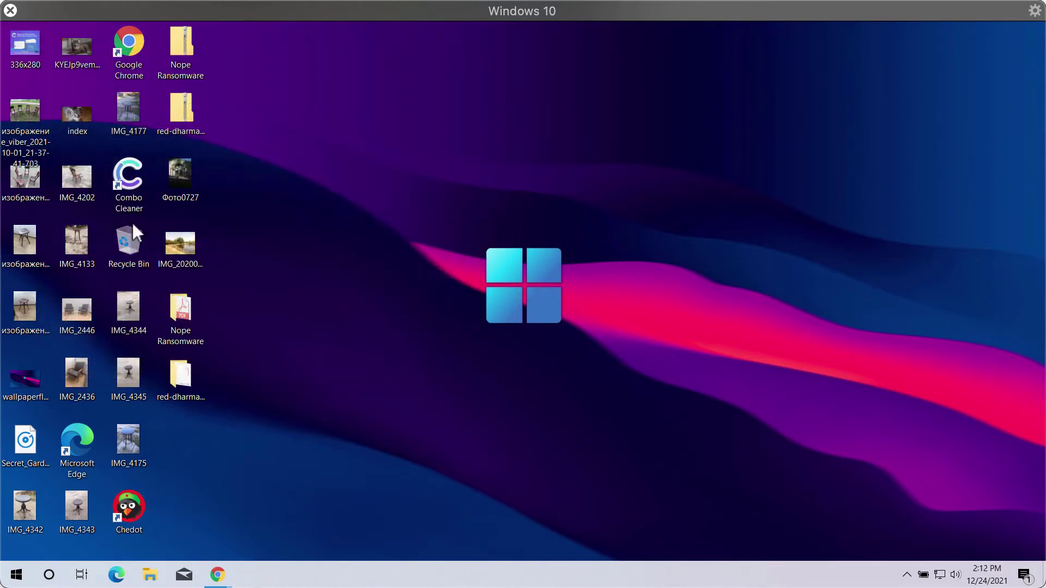
pyautogui.click(184, 178)
pyautogui.doubleClick(194, 178)
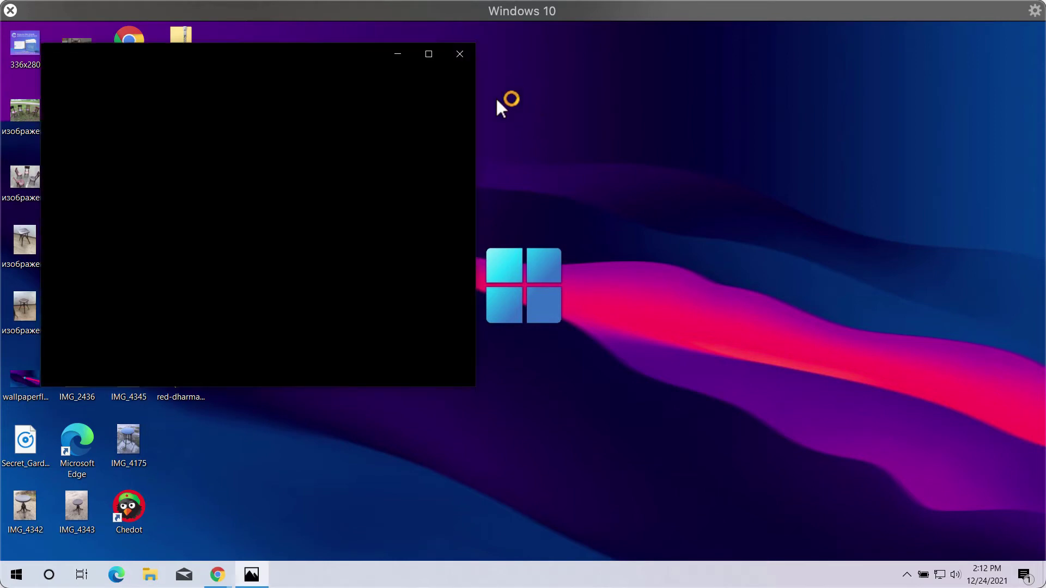
pyautogui.click(463, 55)
# Launch the application file inside red-dharma-ransomware, then close that Explorer window
pyautogui.click(175, 377)
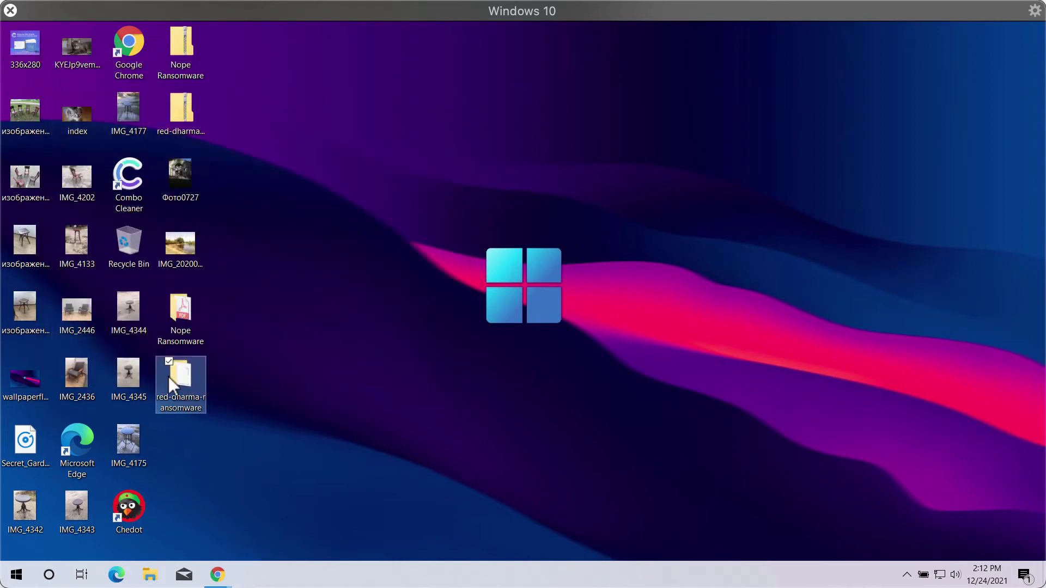
pyautogui.doubleClick(195, 380)
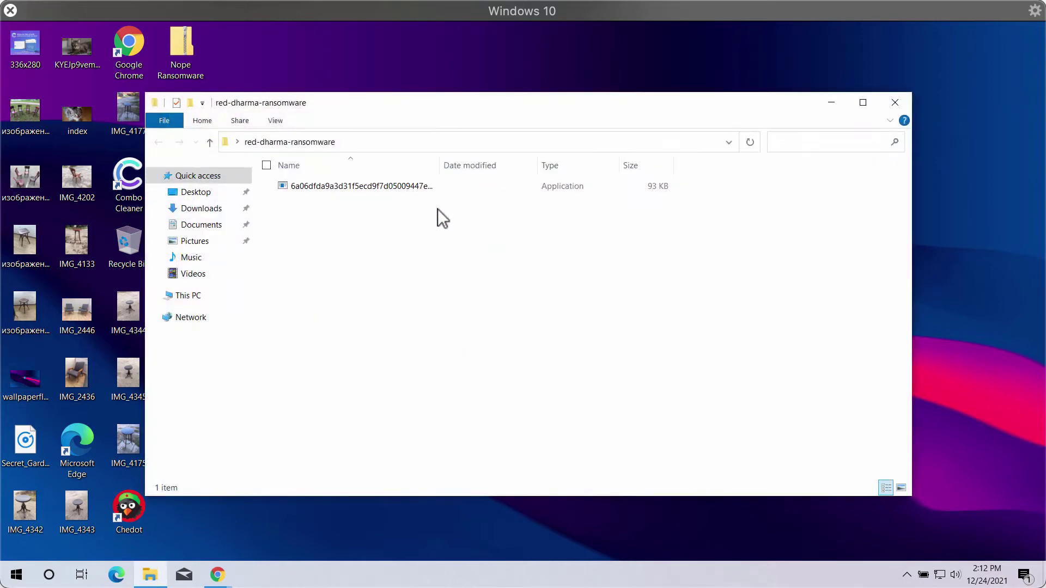
pyautogui.click(360, 185)
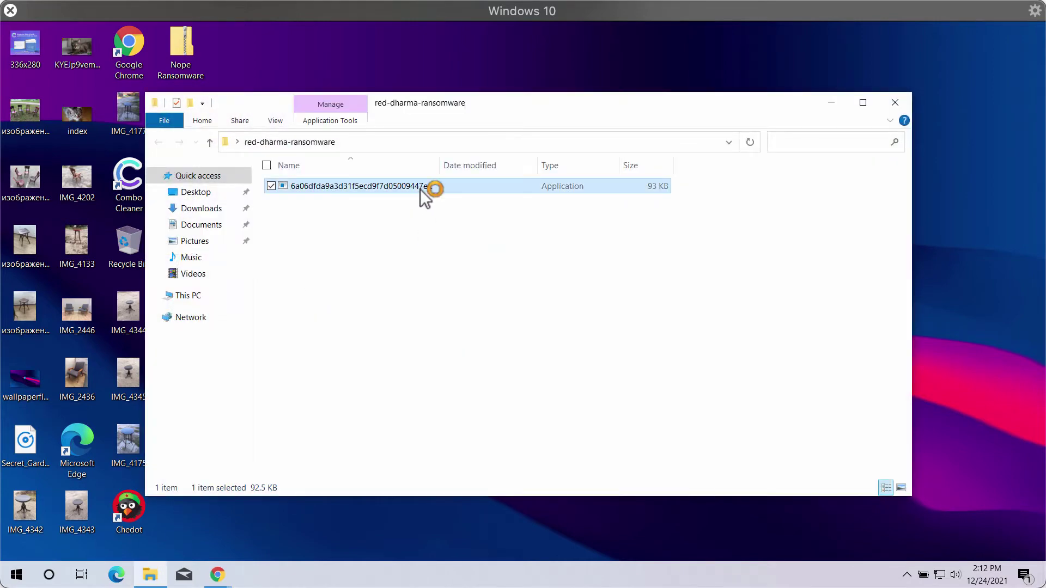
pyautogui.click(896, 103)
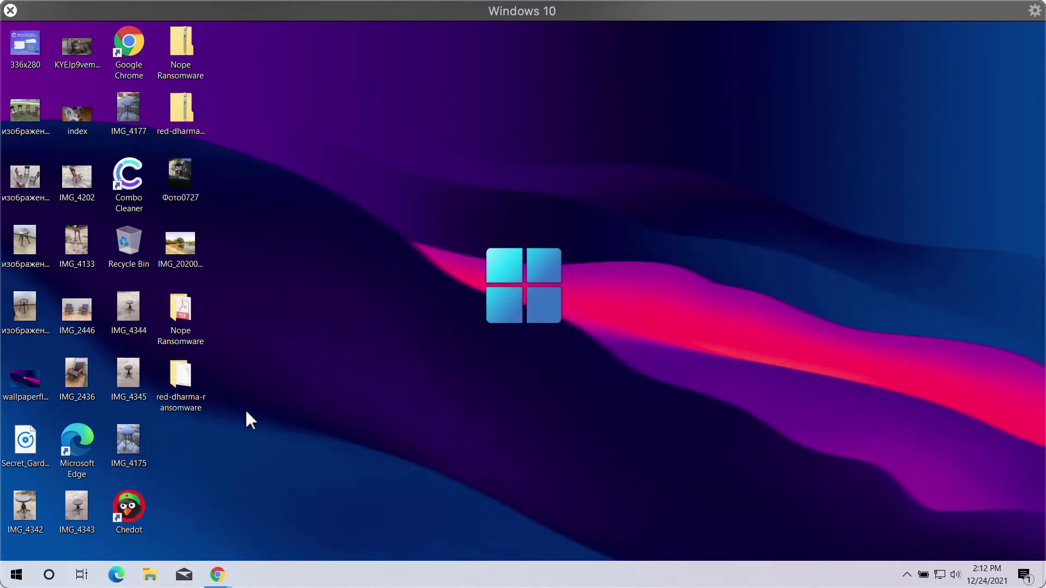
pyautogui.click(182, 384)
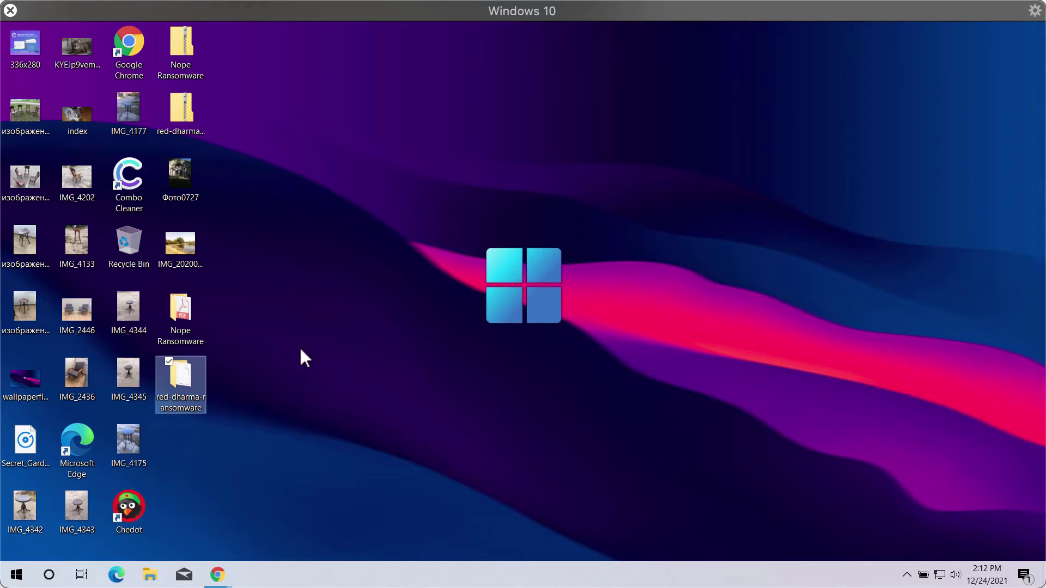
# Wait for the icons to blank, then check the encrypted Google Chrome.lnk.id shortcut's tooltip
pyautogui.click(325, 355)
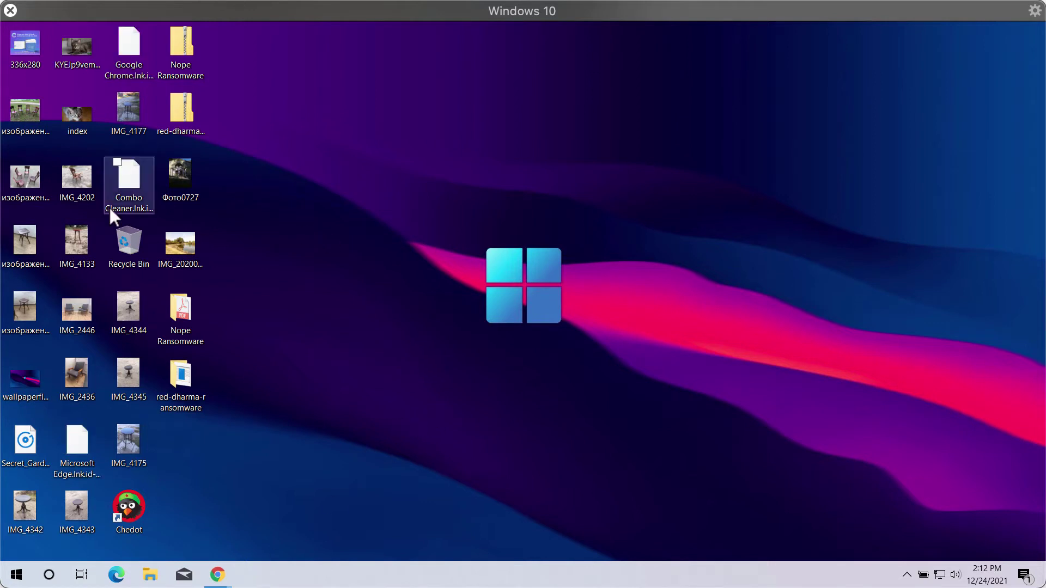
pyautogui.click(130, 45)
pyautogui.click(324, 222)
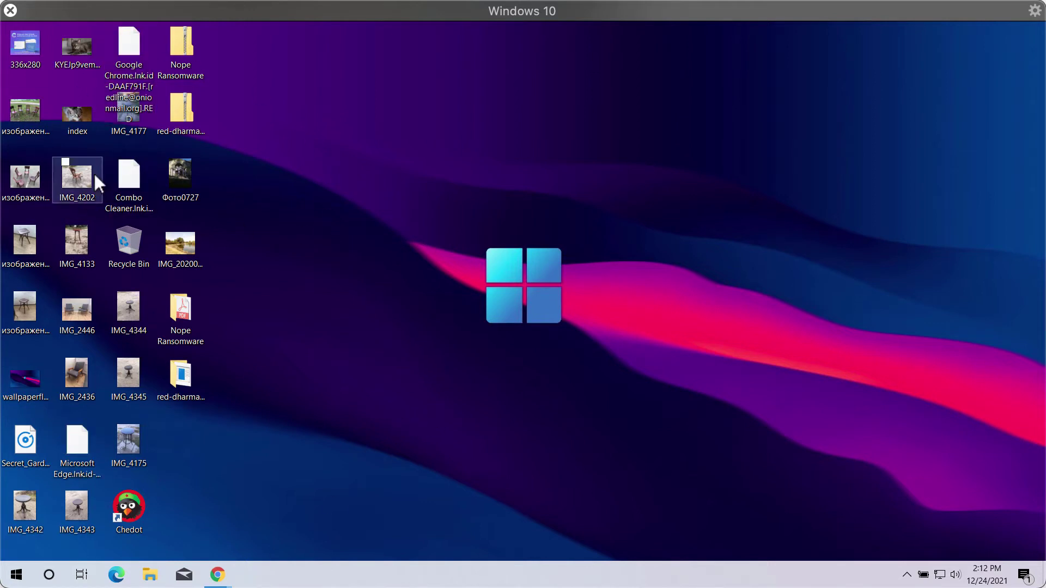
pyautogui.click(125, 87)
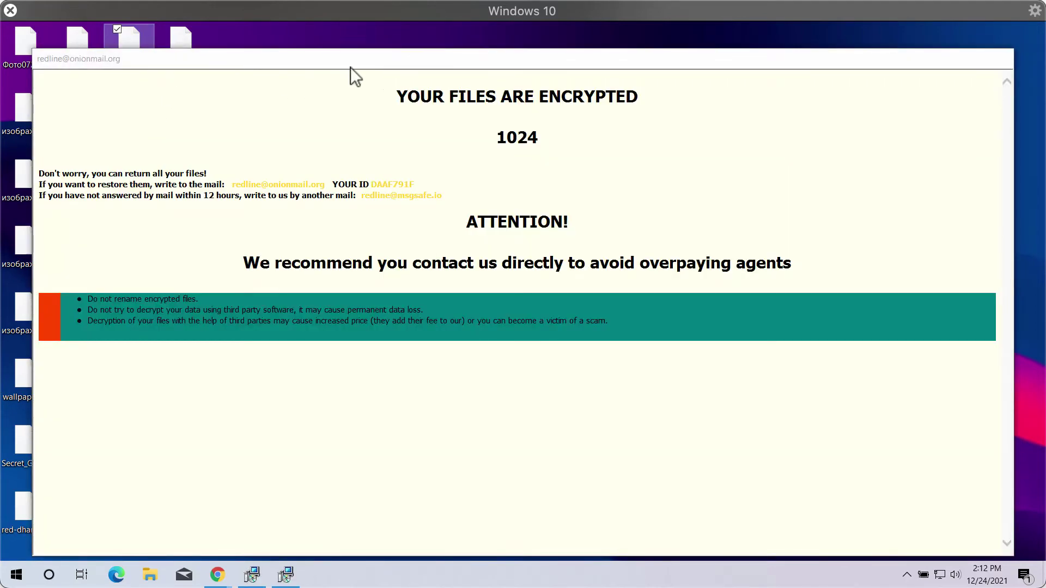
# Drag both ransom note windows down to uncover the encrypted desktop icons
pyautogui.click(139, 59)
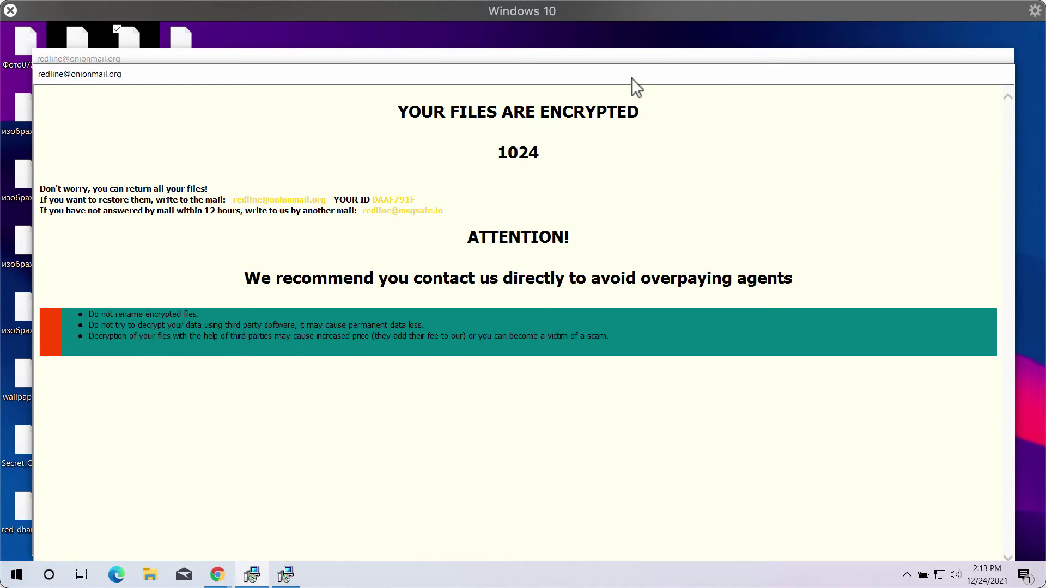
pyautogui.moveTo(637, 75); pyautogui.dragTo(637, 250)
pyautogui.moveTo(629, 62); pyautogui.dragTo(648, 390)
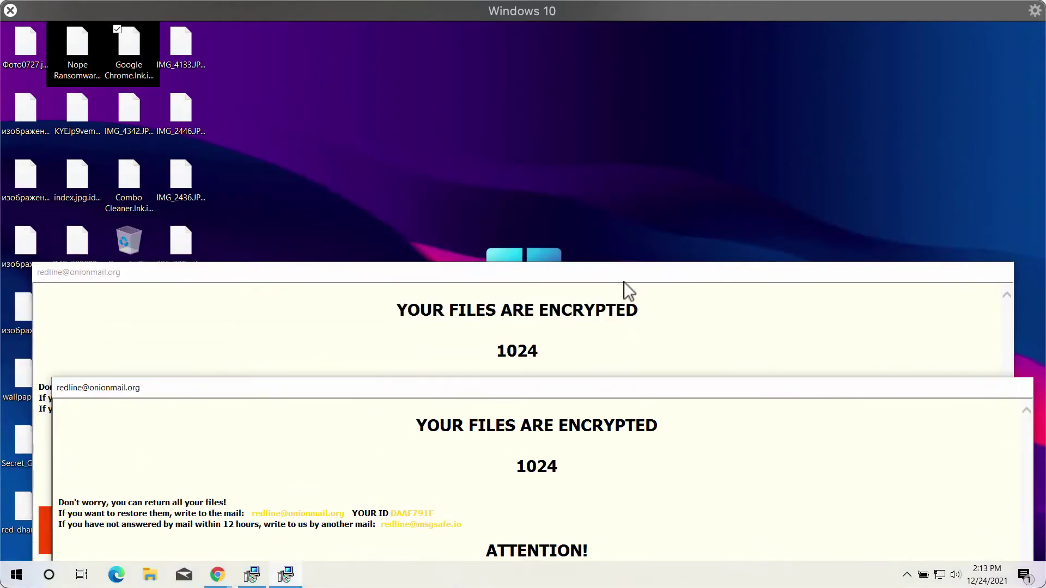
pyautogui.moveTo(623, 273)
pyautogui.mouseDown()
pyautogui.moveTo(523, 388)
pyautogui.moveTo(521, 419)
pyautogui.mouseUp()
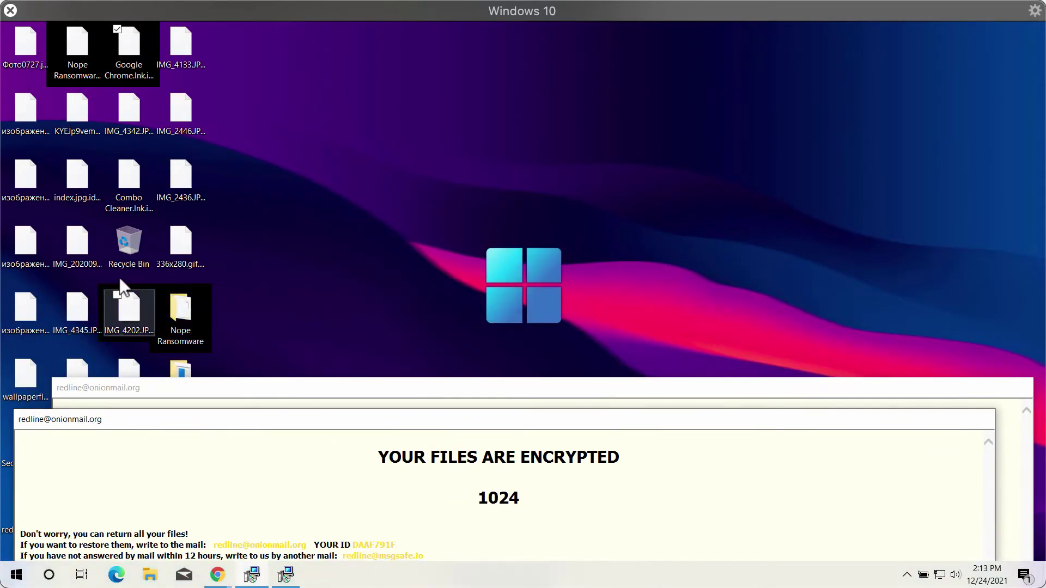
pyautogui.click(128, 250)
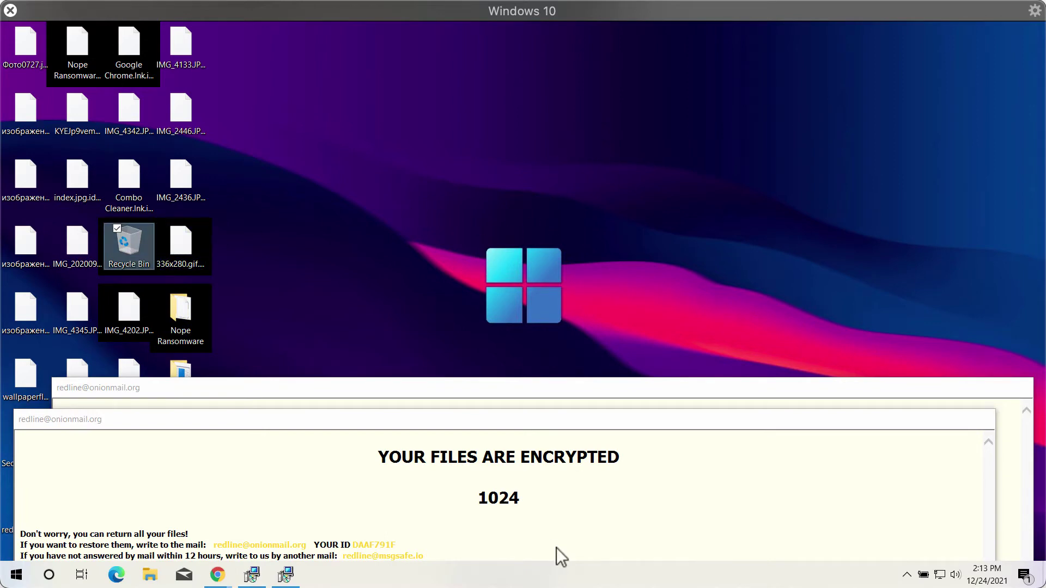
# Open Task Manager from the taskbar in detailed view and widen the Name column
pyautogui.rightClick(618, 579)
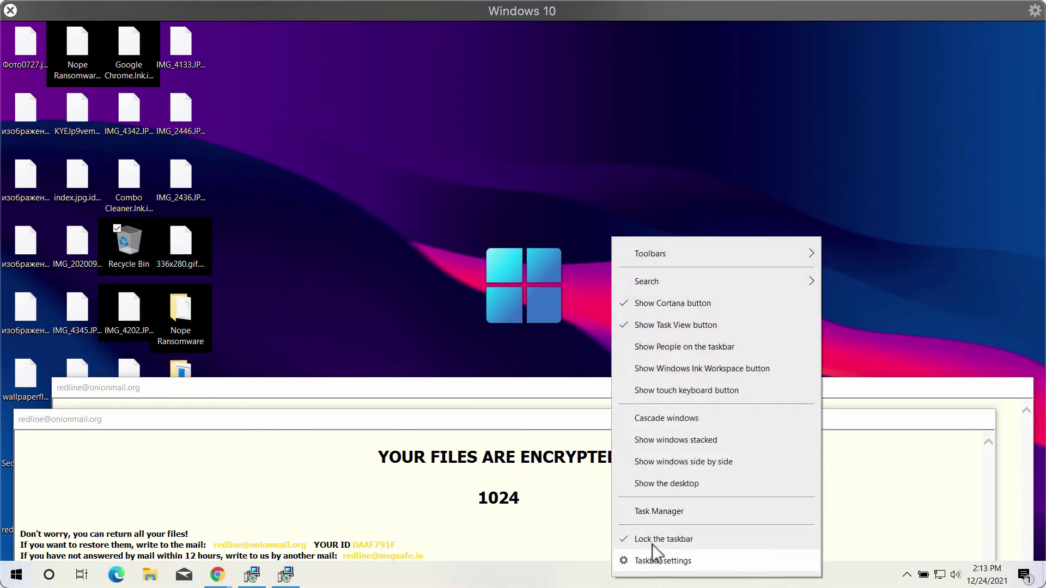
pyautogui.click(671, 510)
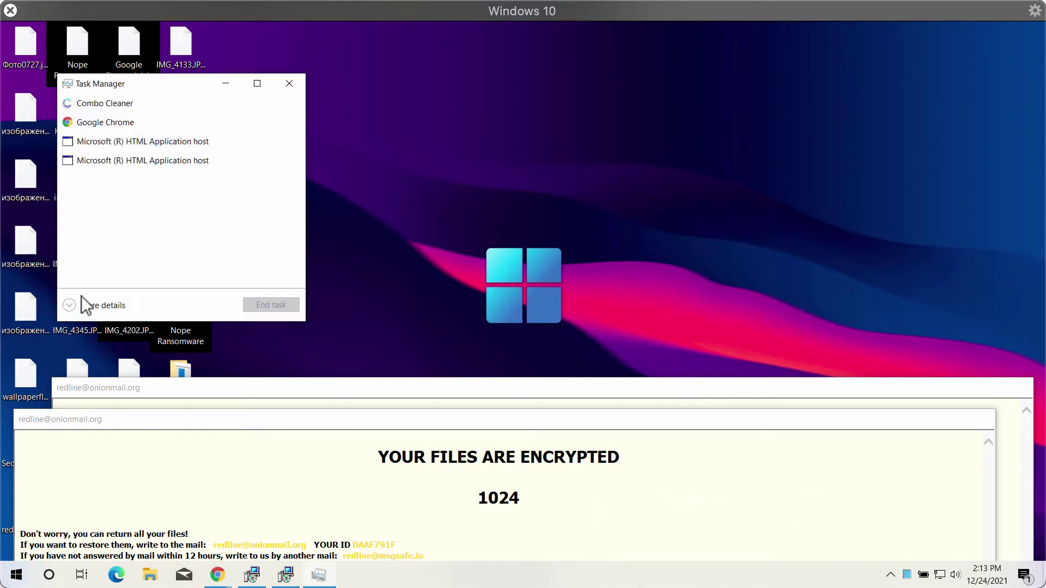
pyautogui.click(101, 305)
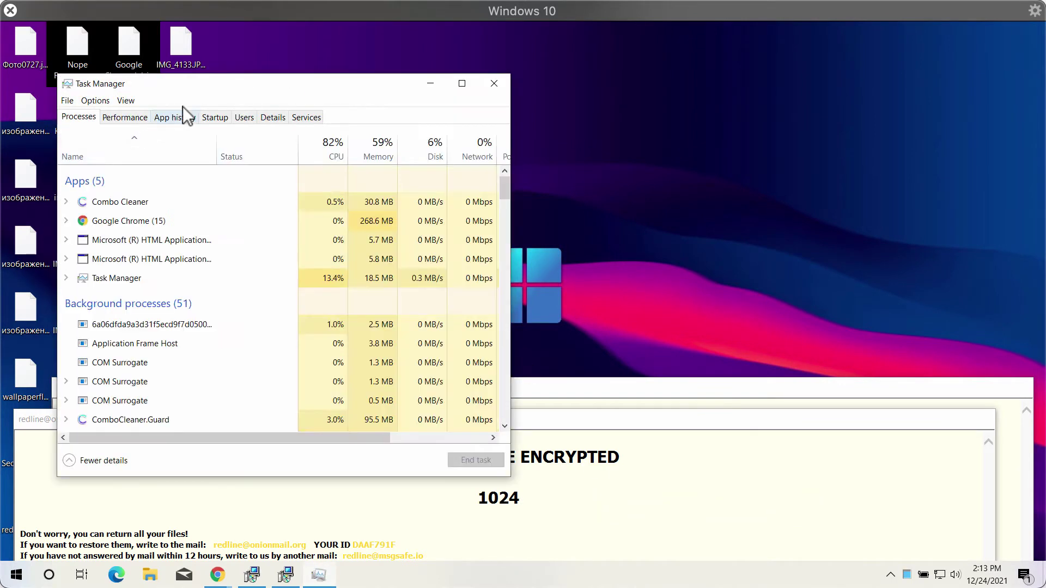
pyautogui.moveTo(196, 83); pyautogui.dragTo(291, 73)
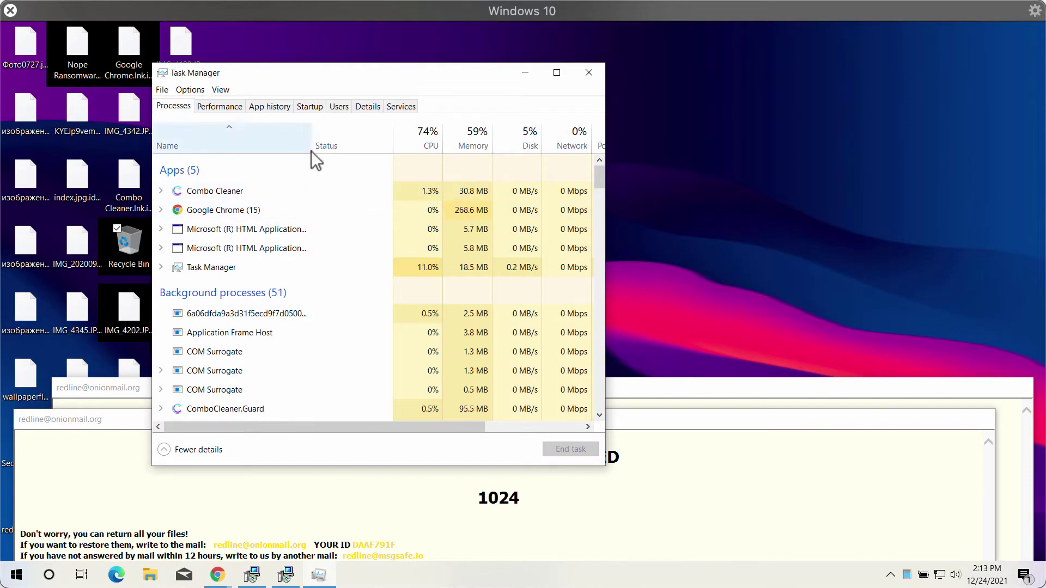
pyautogui.moveTo(312, 149); pyautogui.dragTo(392, 148)
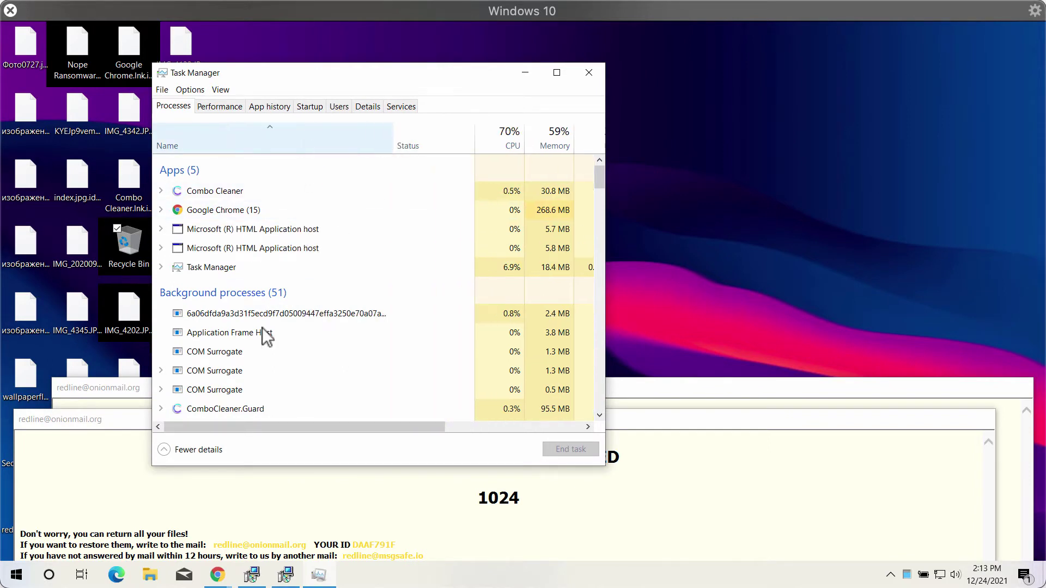
# End the 6a06dfda... hex-named ransomware process and close Task Manager
pyautogui.click(282, 315)
pyautogui.rightClick(266, 312)
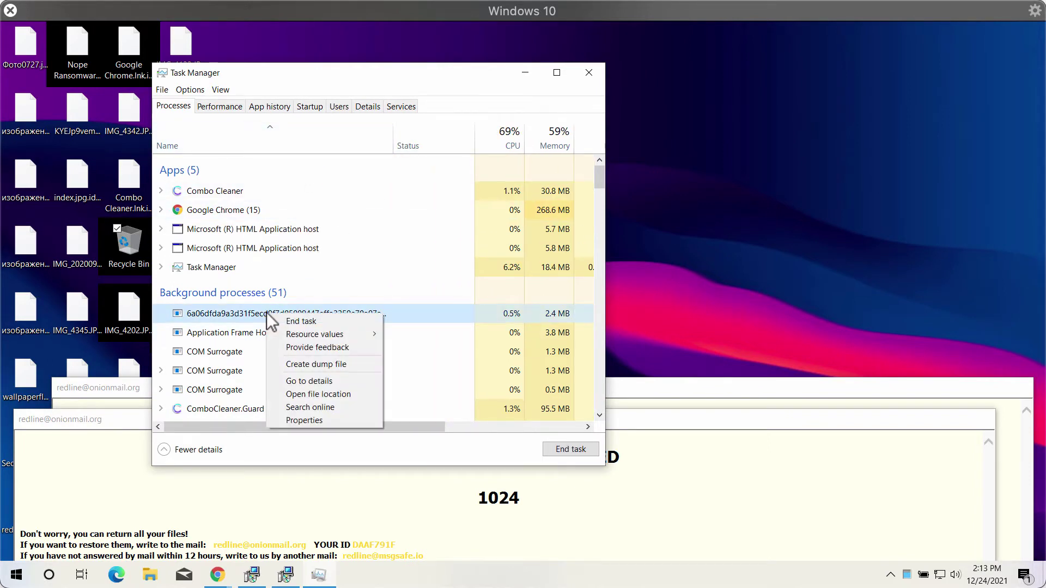
pyautogui.click(309, 319)
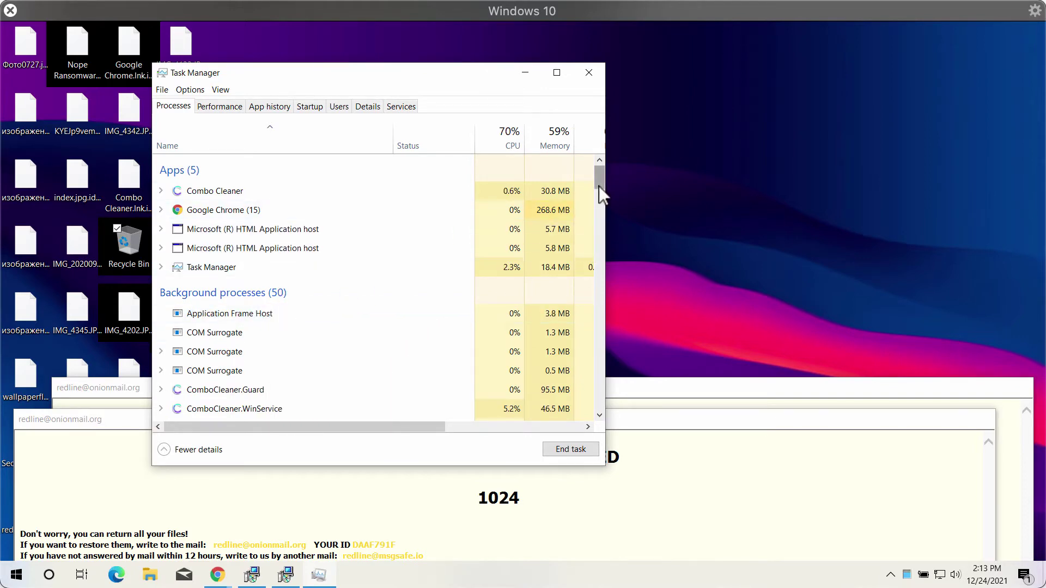
pyautogui.moveTo(599, 176)
pyautogui.mouseDown()
pyautogui.moveTo(599, 224)
pyautogui.moveTo(599, 168)
pyautogui.mouseUp()
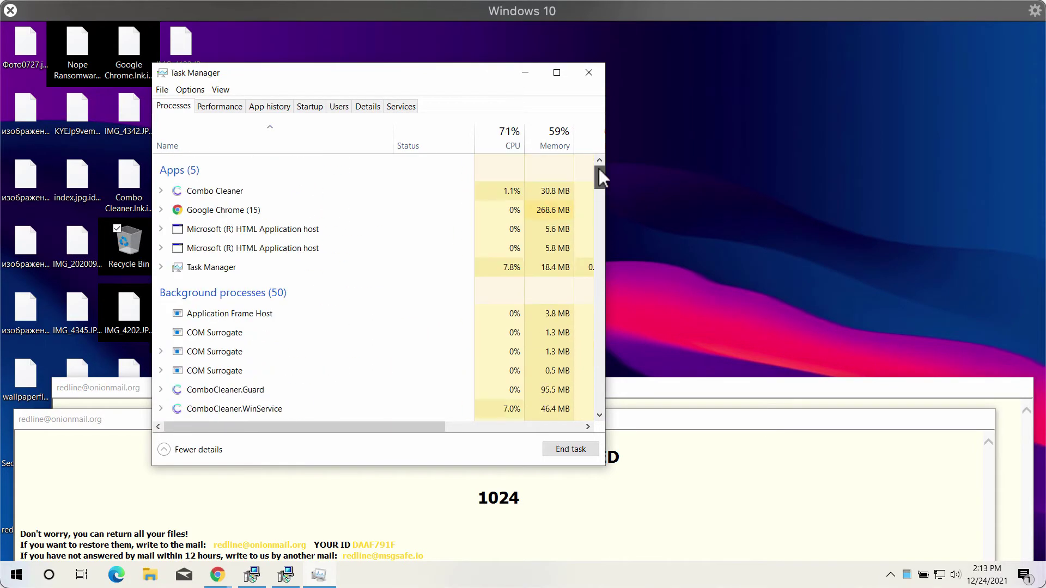
pyautogui.click(589, 72)
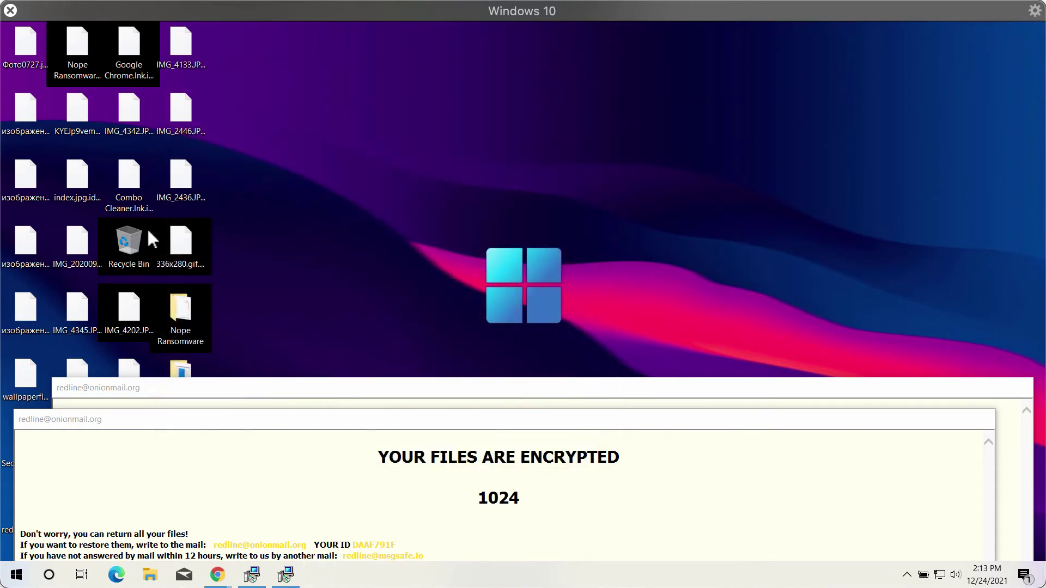
# Browse to C:\Program Files (x86)\Internet Explorer and launch iexplore
pyautogui.doubleClick(122, 249)
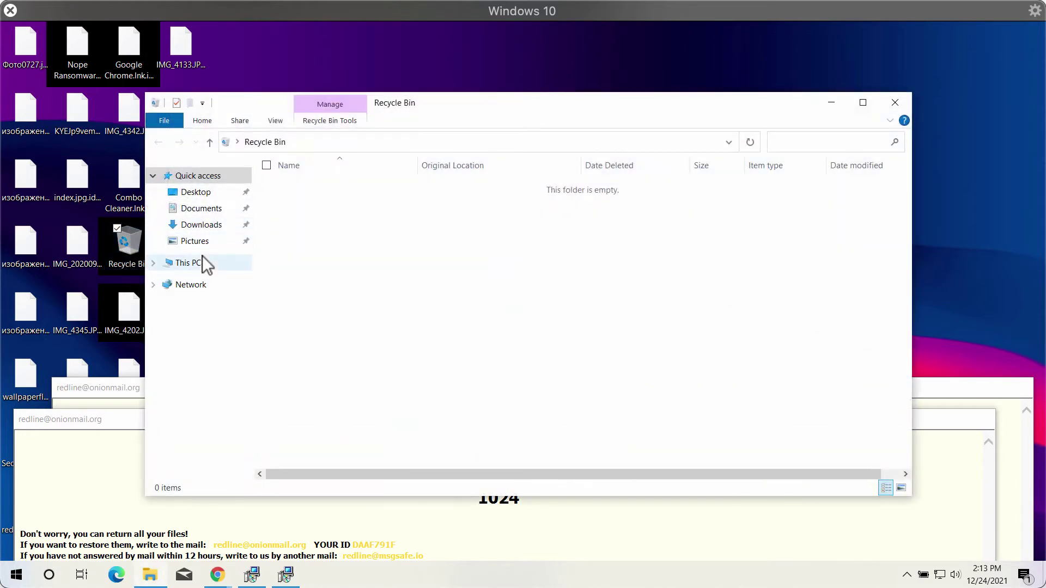
pyautogui.click(201, 262)
pyautogui.doubleClick(362, 291)
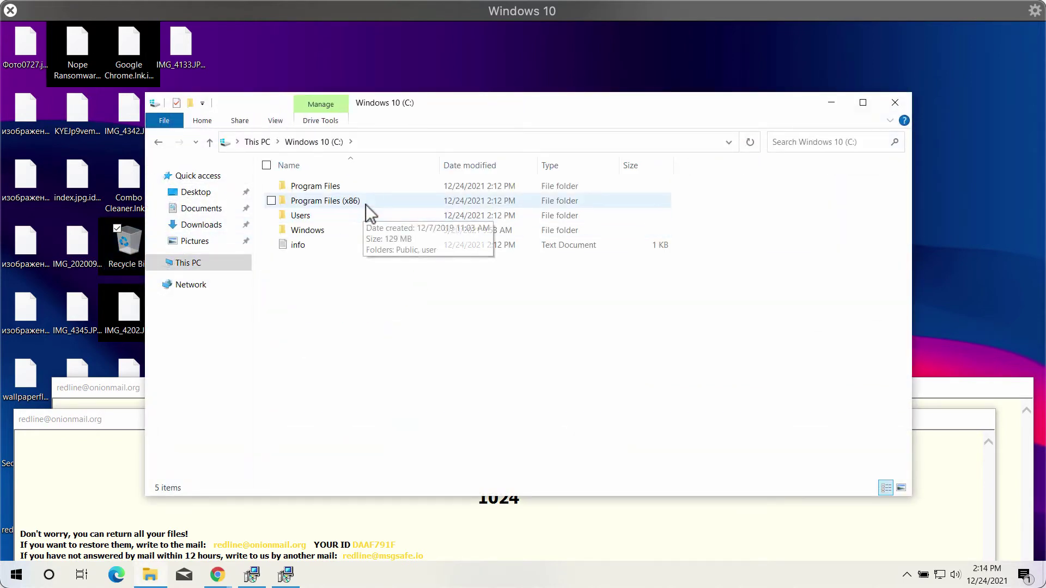
pyautogui.doubleClick(326, 201)
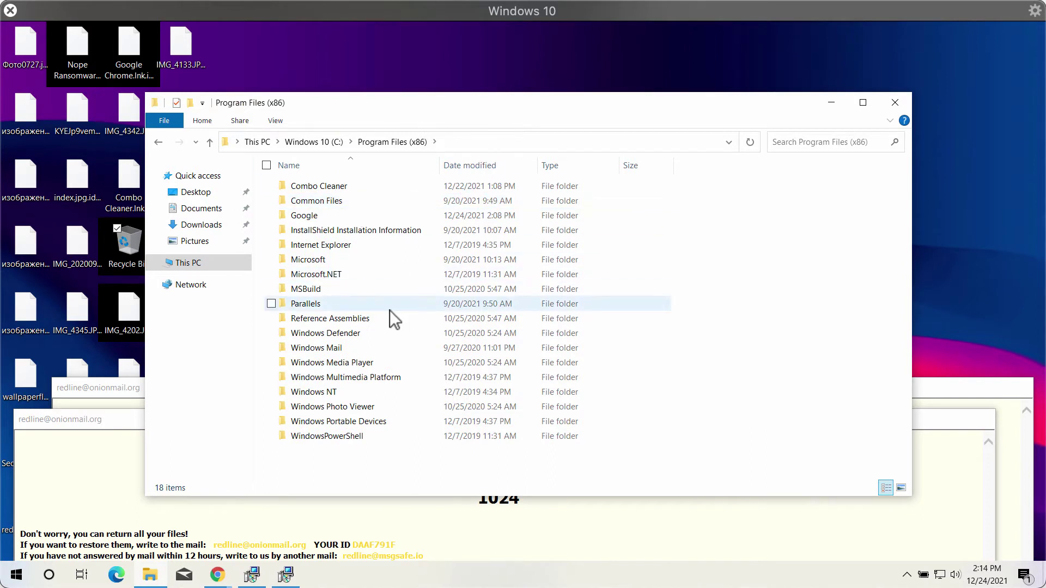
pyautogui.doubleClick(356, 246)
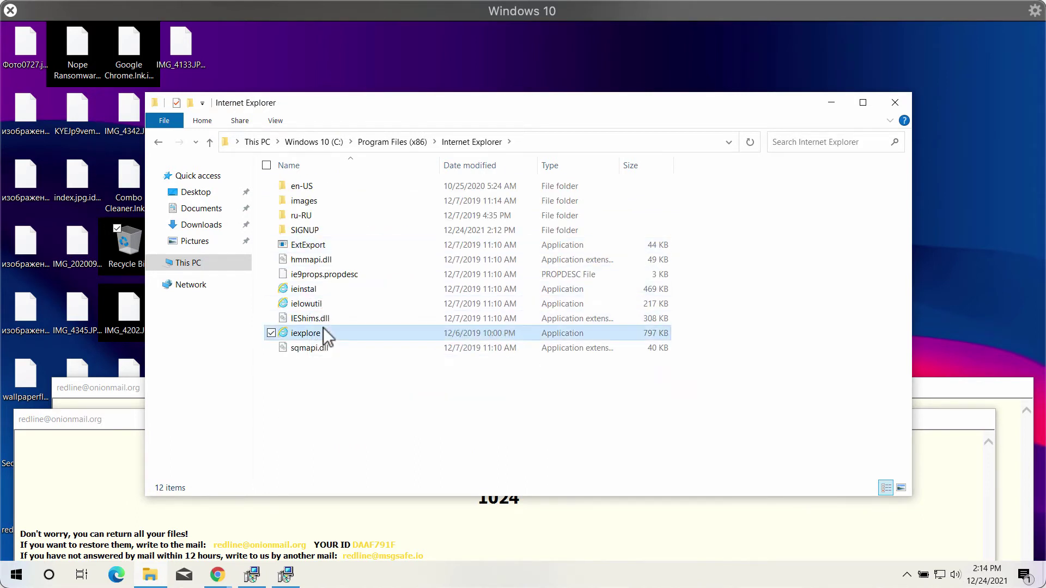
pyautogui.doubleClick(305, 333)
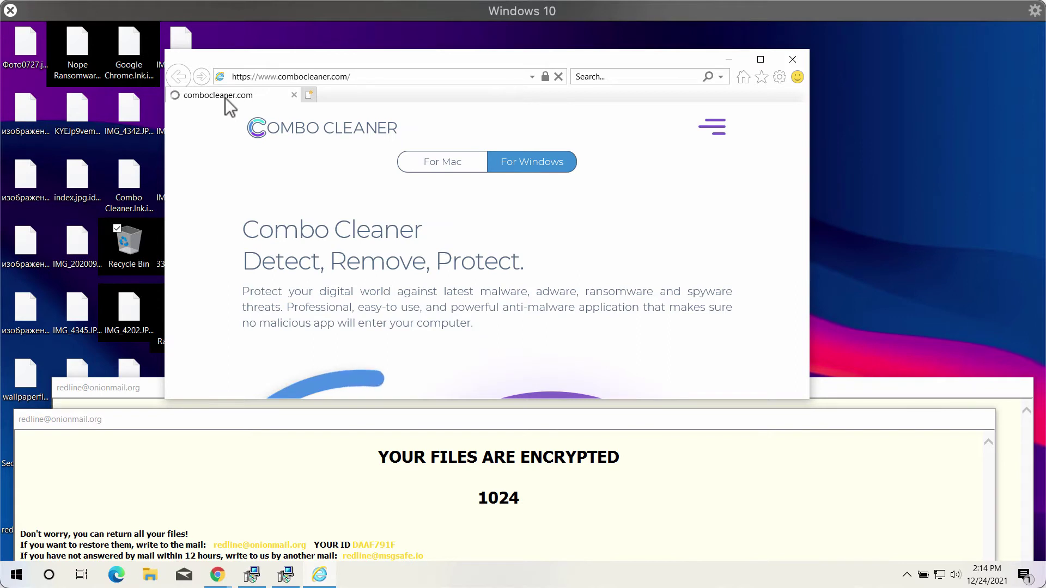
# Reselect the combocleaner.com tab and shift the Internet Explorer window to the right
pyautogui.click(220, 97)
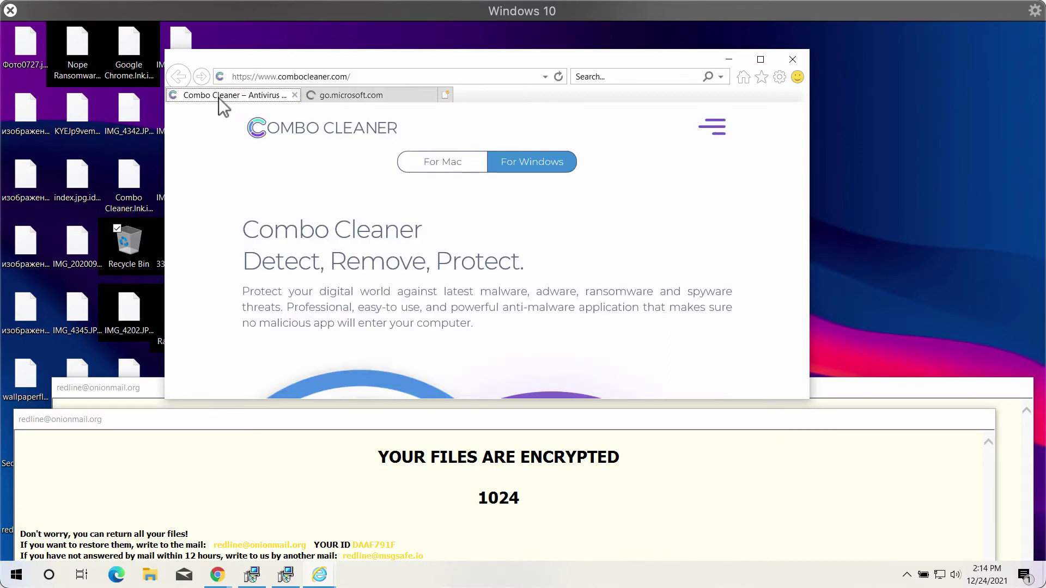
pyautogui.moveTo(376, 53); pyautogui.dragTo(377, 62)
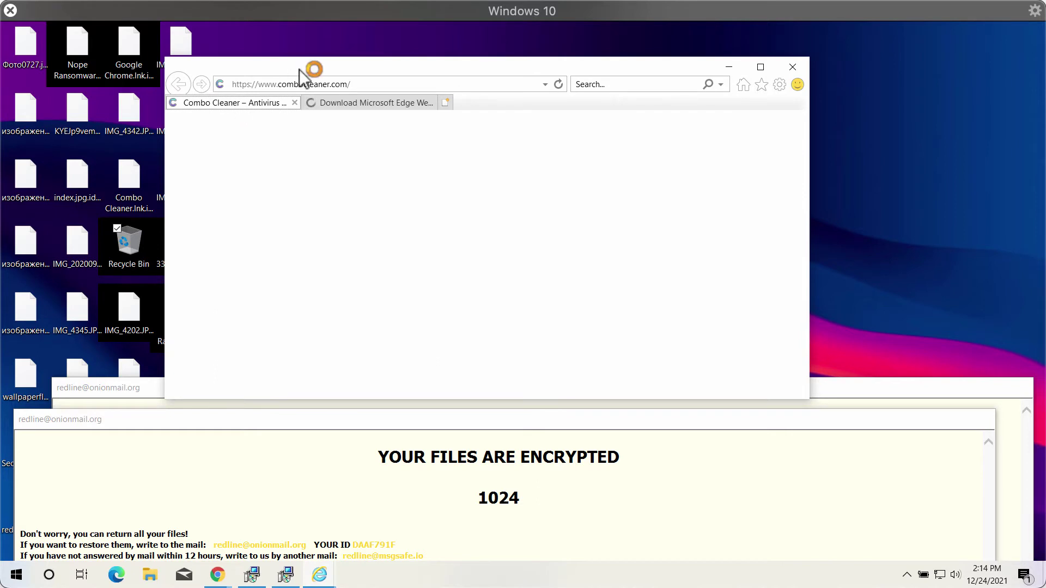
pyautogui.moveTo(299, 69); pyautogui.dragTo(369, 73)
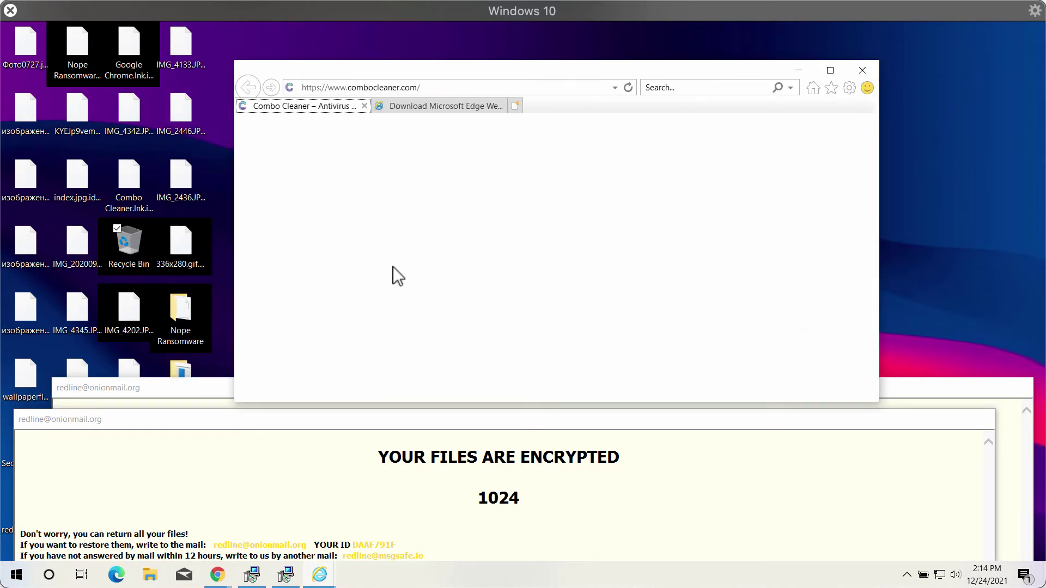
pyautogui.scroll(-3, 496, 222)
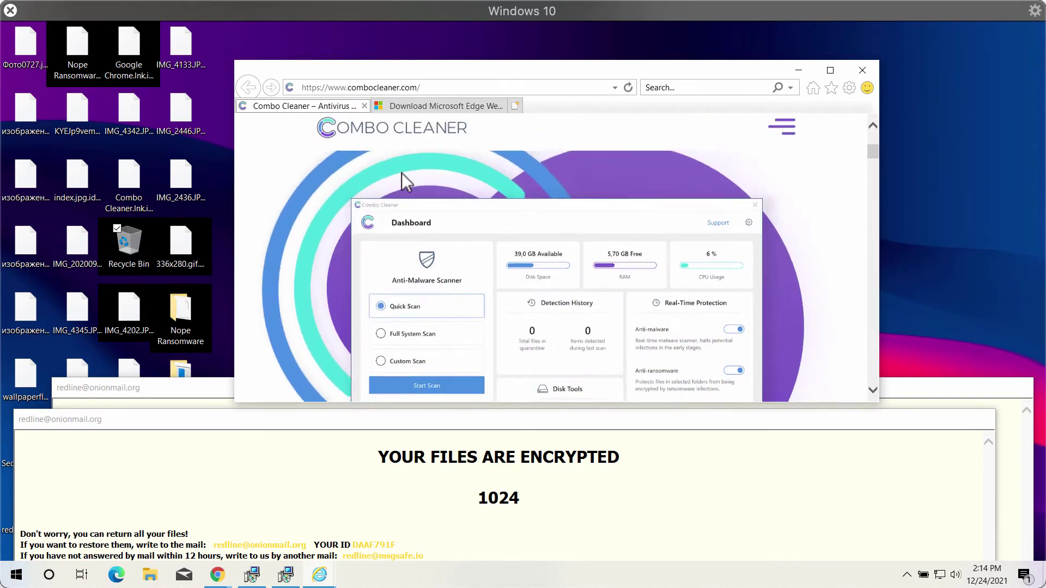
pyautogui.scroll(-3, 390, 257)
pyautogui.scroll(-3, 391, 256)
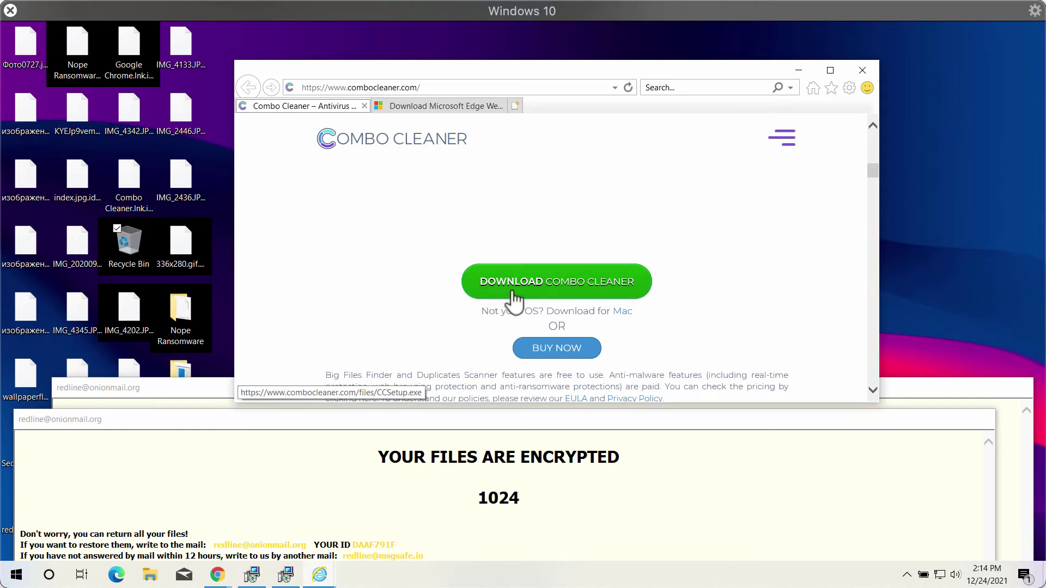
# Download and run CCSetup.exe, close all IE tabs, then open the apps list
pyautogui.click(524, 289)
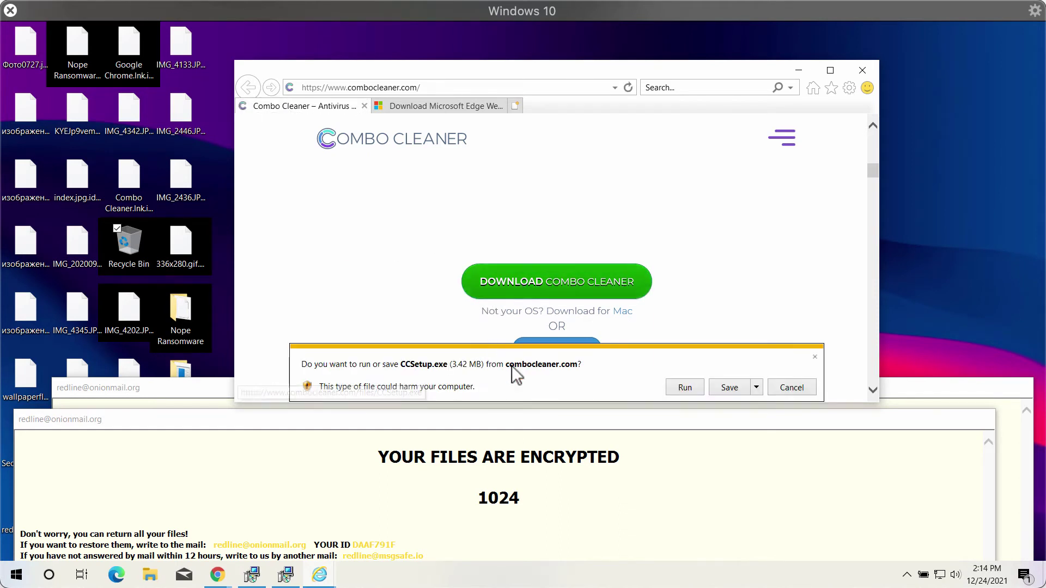
pyautogui.click(686, 388)
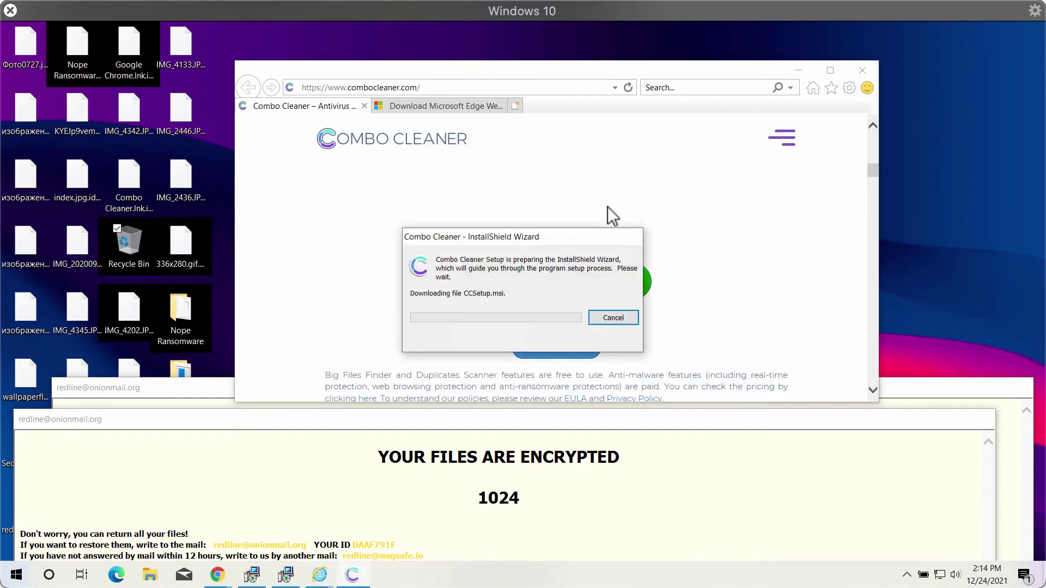
pyautogui.click(871, 72)
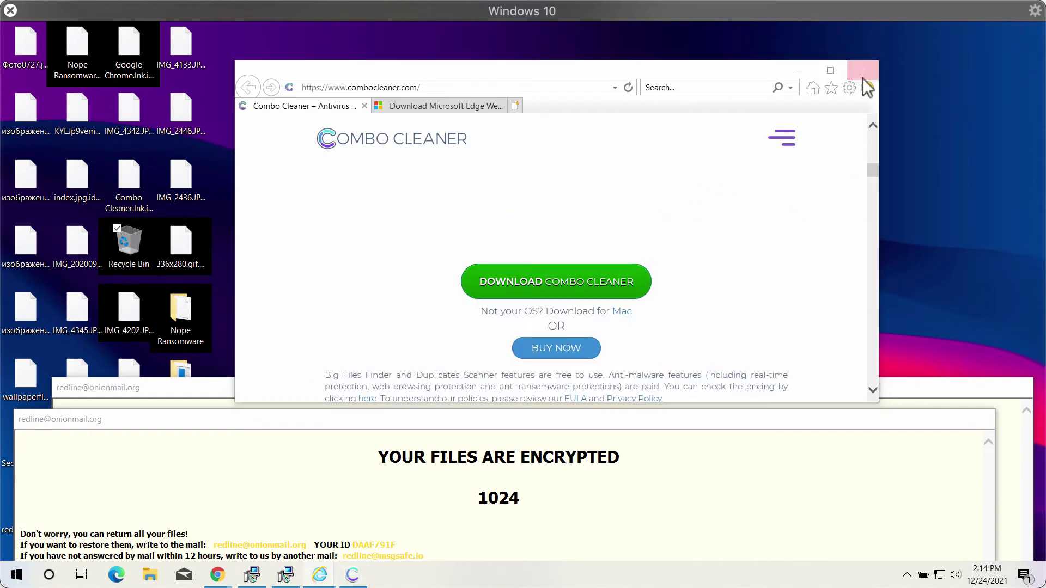
pyautogui.click(531, 244)
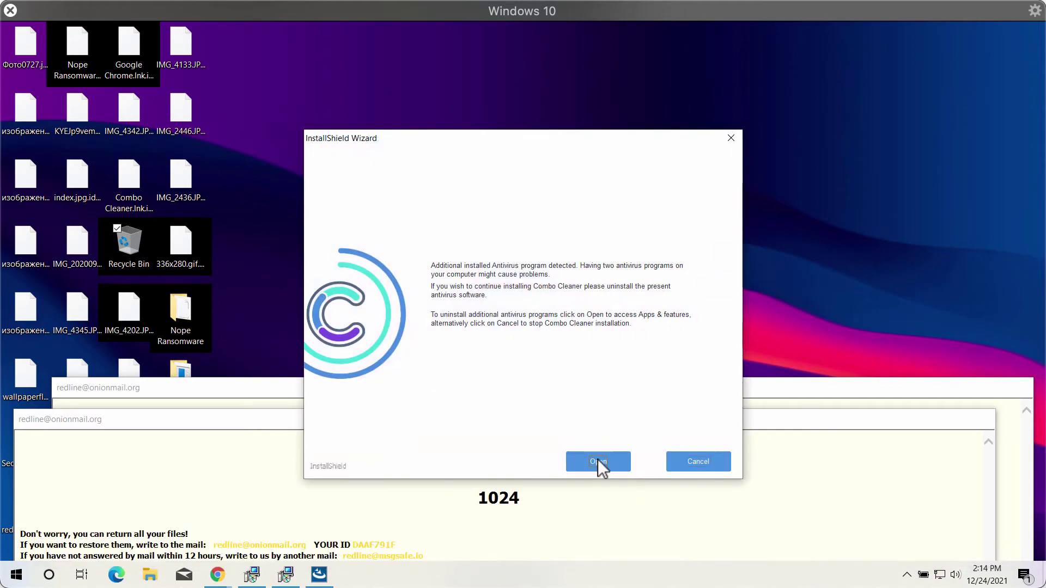
pyautogui.click(596, 459)
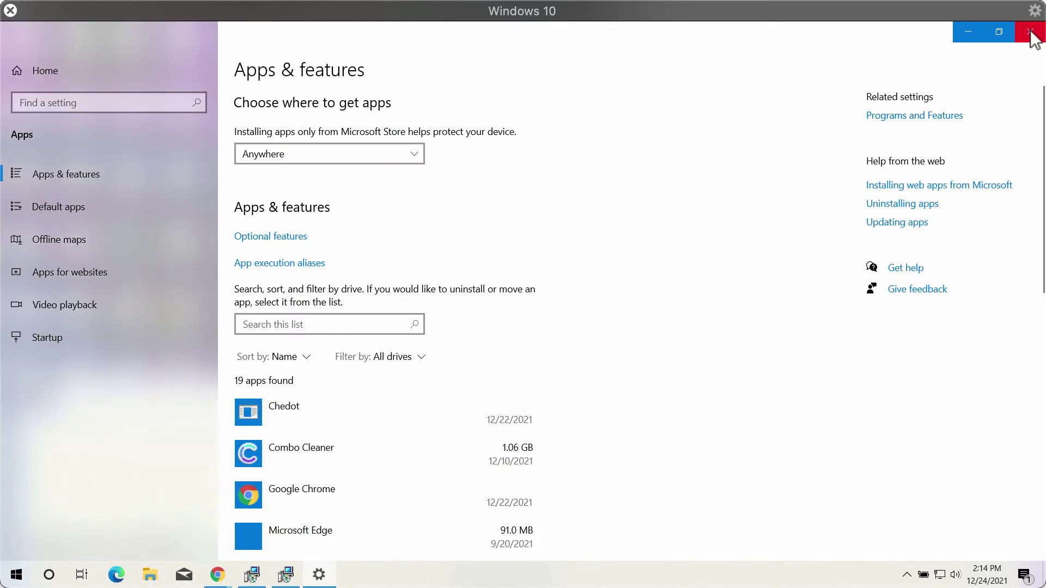
# Close settings, bring the ransom note forward, then browse to C:\Program Files (x86)\Combo Cleaner
pyautogui.click(1030, 31)
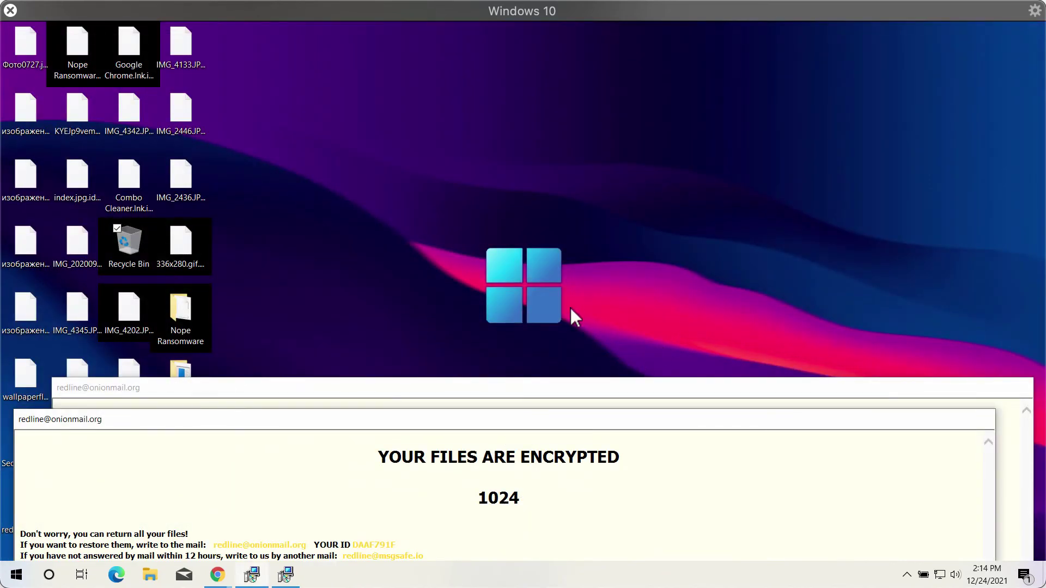
pyautogui.click(298, 576)
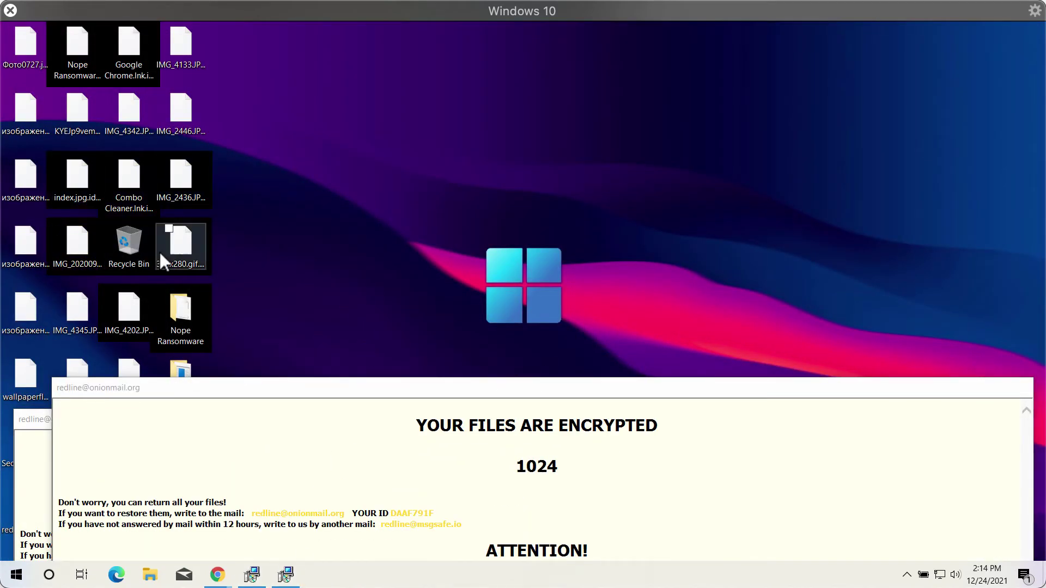
pyautogui.doubleClick(138, 244)
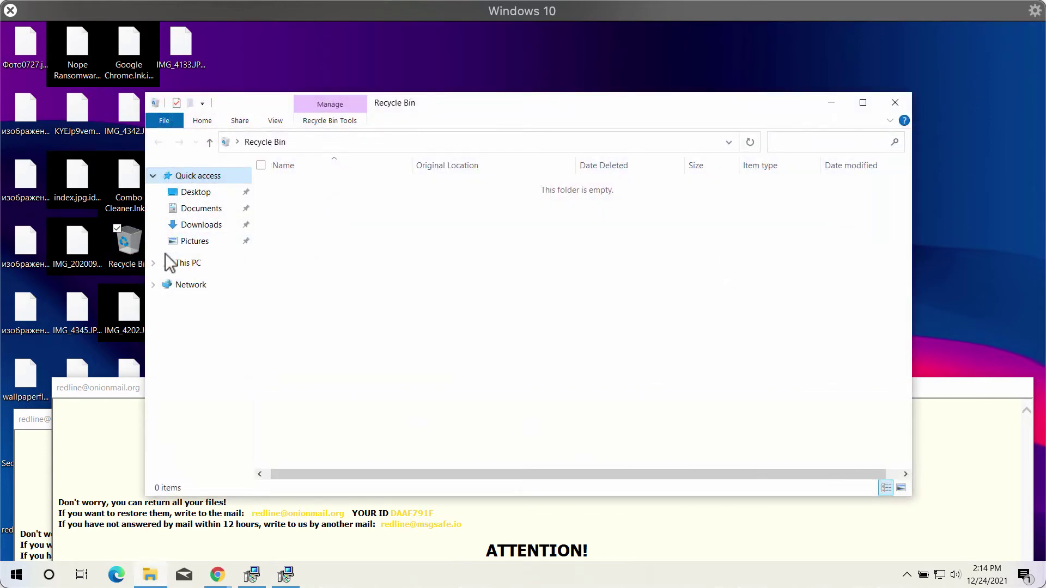
pyautogui.click(190, 263)
pyautogui.doubleClick(403, 290)
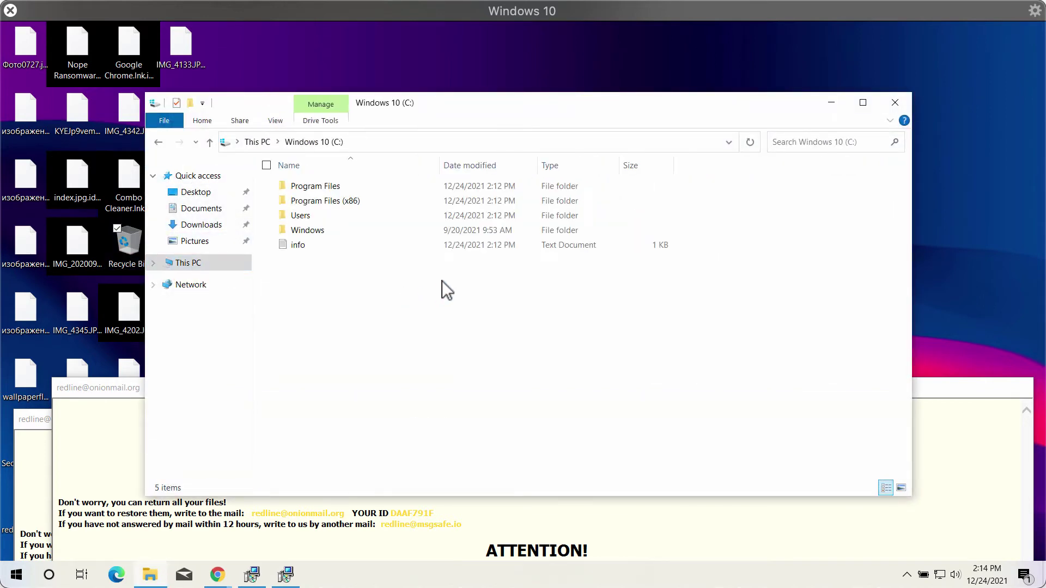
pyautogui.doubleClick(348, 201)
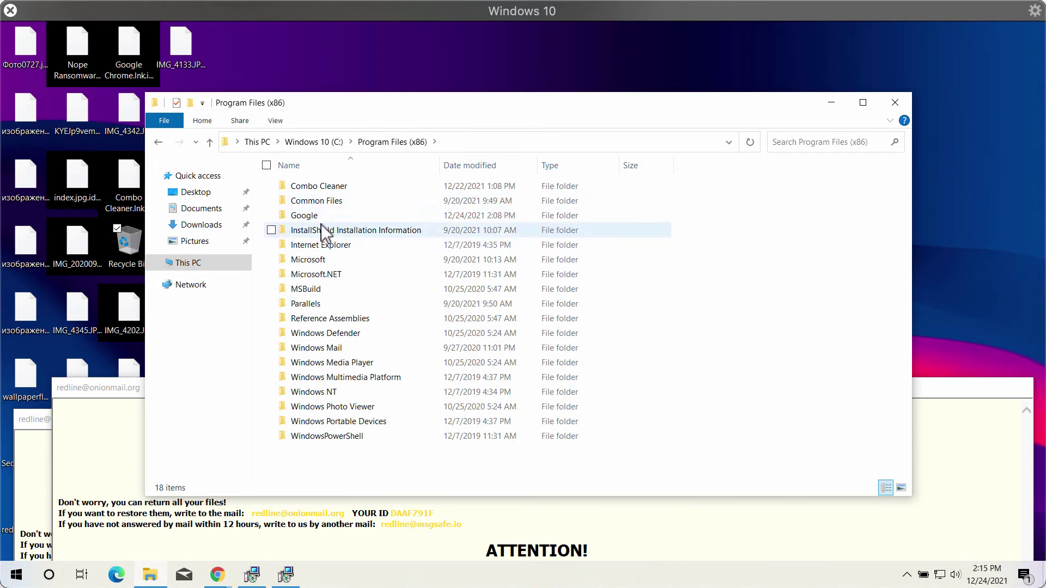
pyautogui.doubleClick(354, 189)
pyautogui.moveTo(904, 212); pyautogui.dragTo(903, 261)
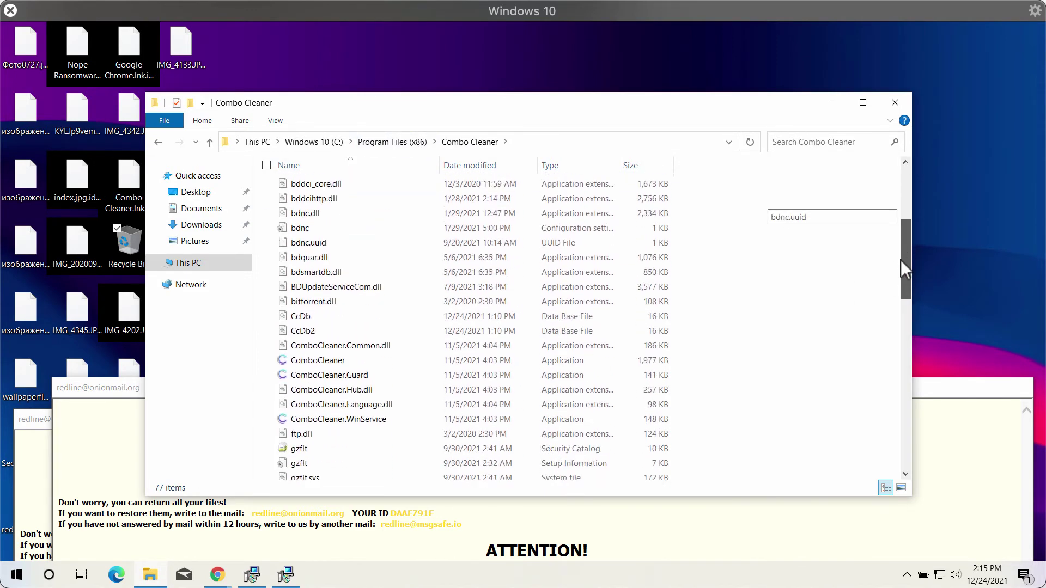
pyautogui.doubleClick(346, 359)
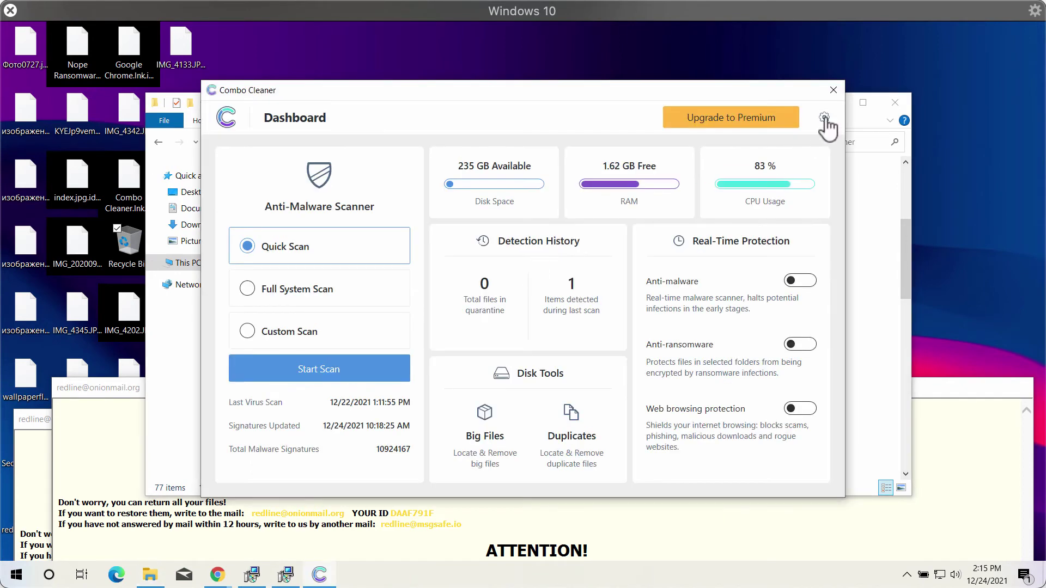
pyautogui.click(899, 102)
pyautogui.moveTo(746, 94); pyautogui.dragTo(746, 103)
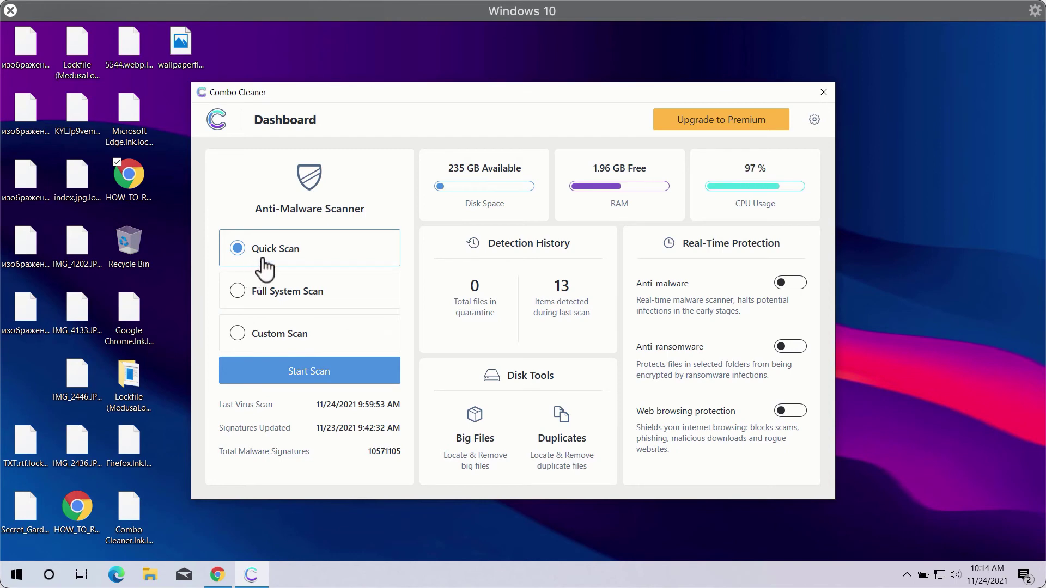
pyautogui.click(252, 303)
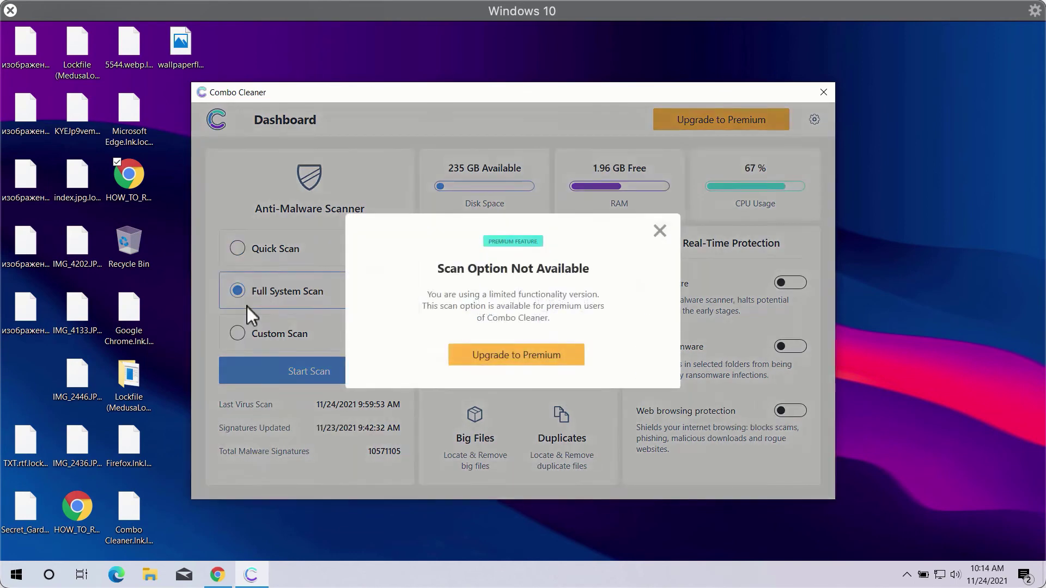
pyautogui.click(660, 232)
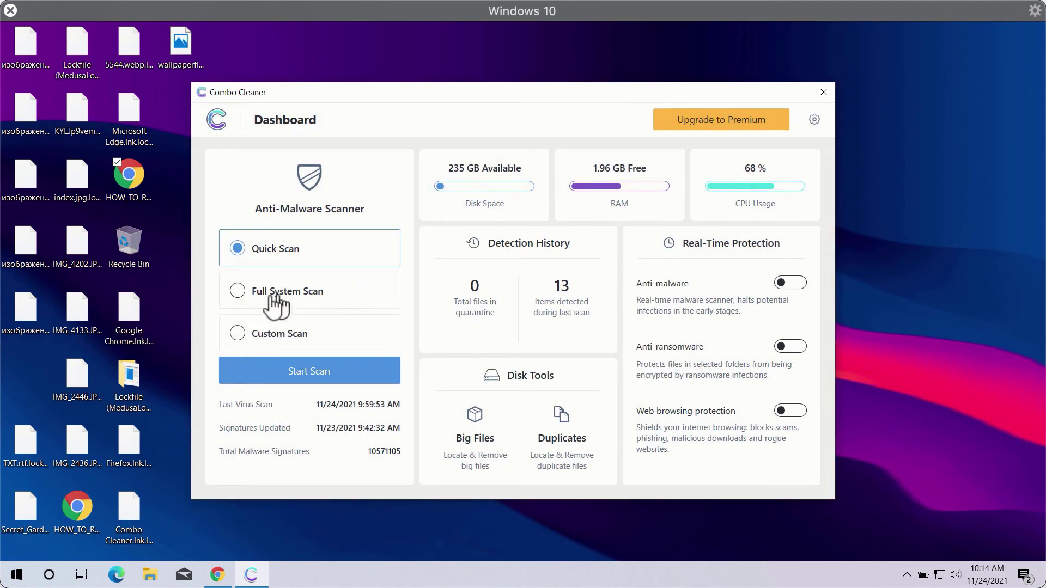
pyautogui.click(245, 334)
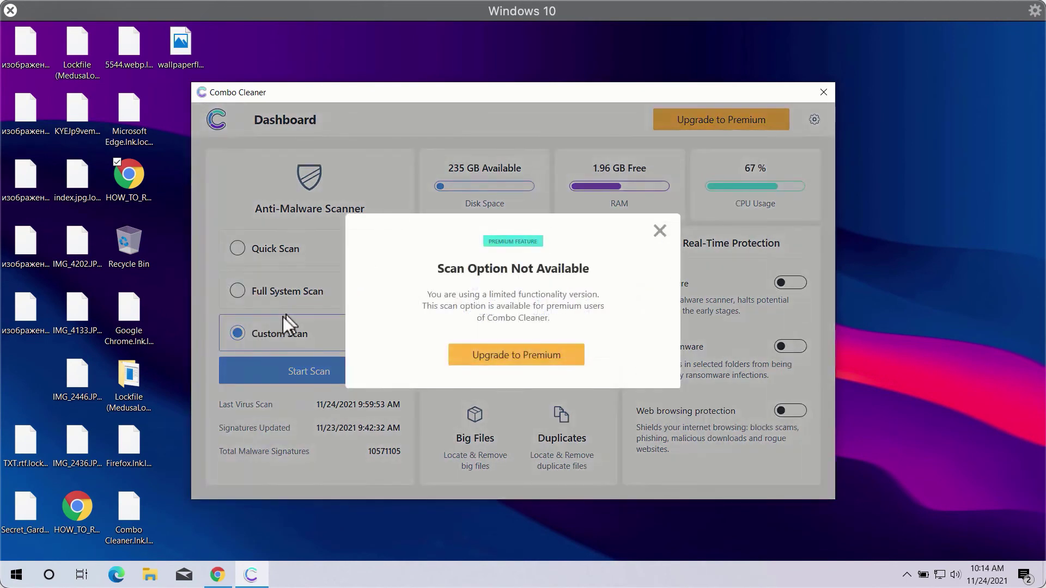
pyautogui.click(659, 231)
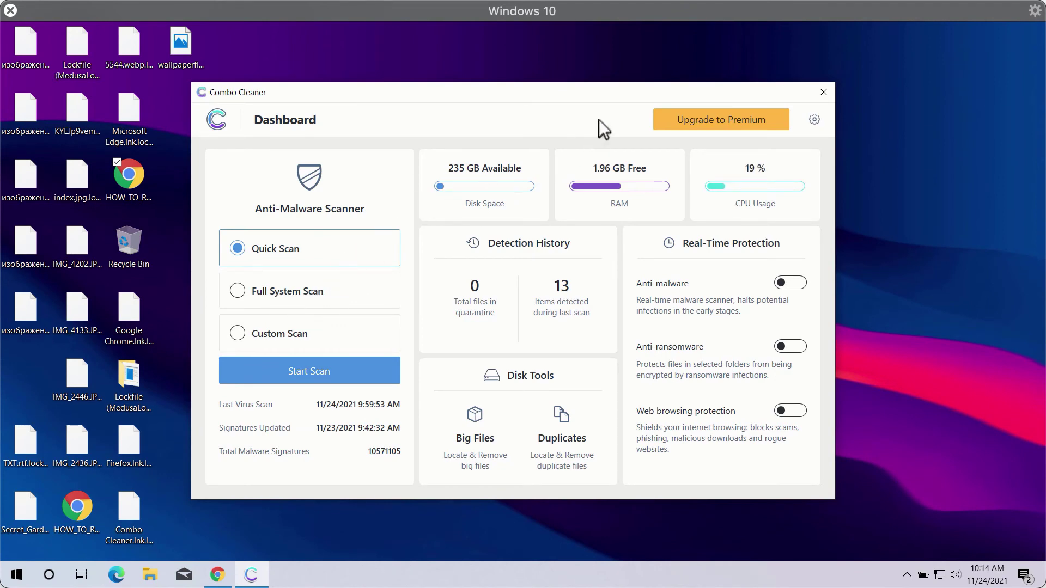
# Start a Quick Scan and open Combo Cleaner's Settings with the gear icon
pyautogui.click(321, 373)
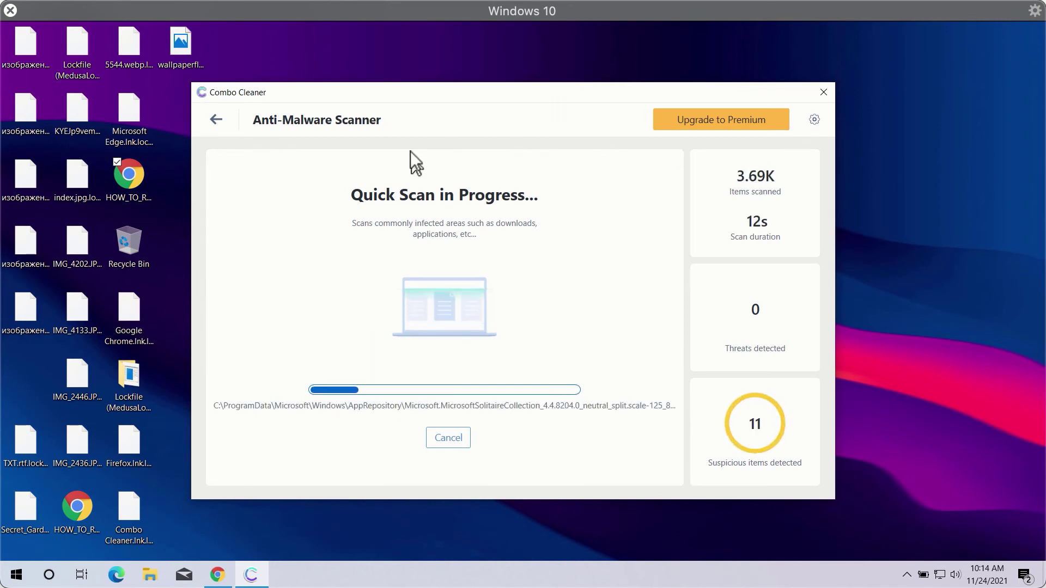
pyautogui.click(814, 120)
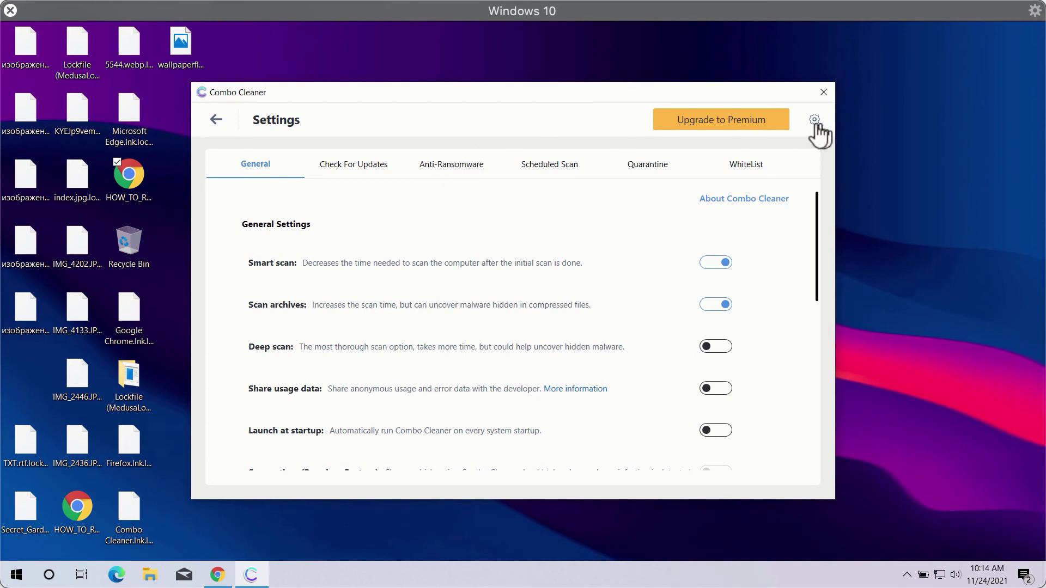
# View the Anti-Ransomware settings tab, then go back to the Dashboard
pyautogui.click(450, 168)
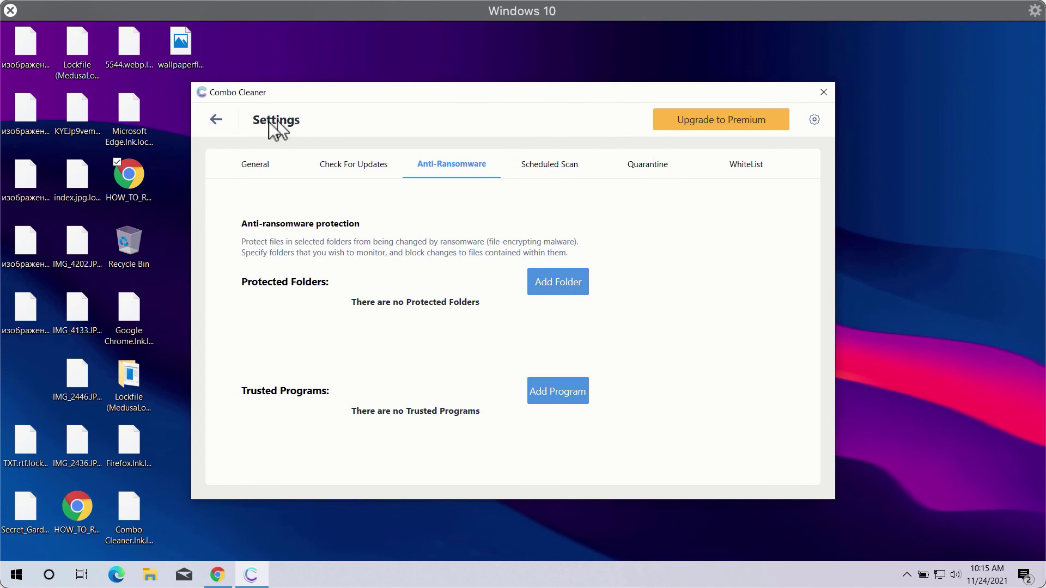
pyautogui.click(216, 120)
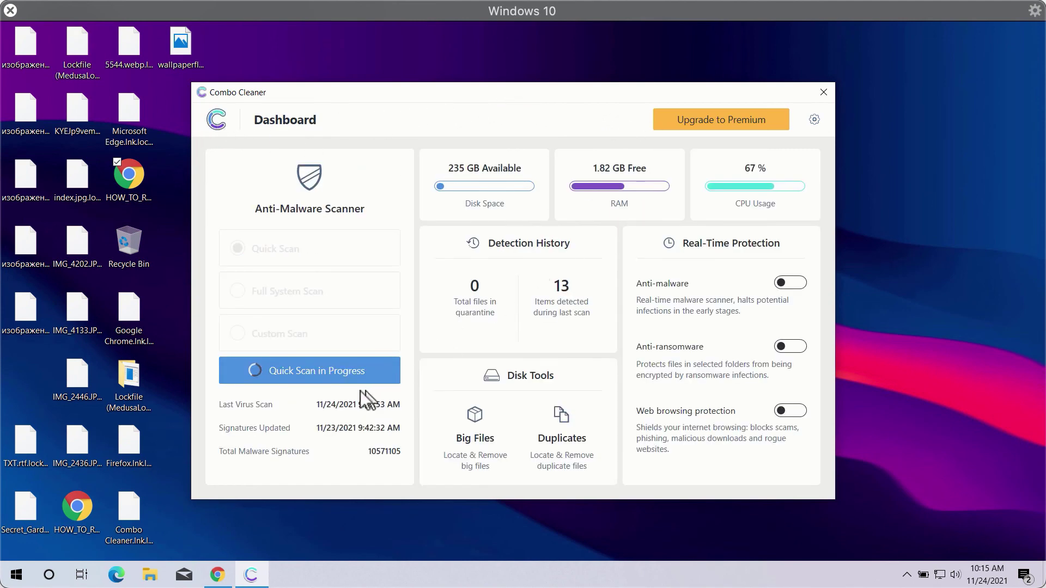
# Reopen the Combo Cleaner quick scan, decline cancelling it, and wait for its 13 results
pyautogui.click(338, 375)
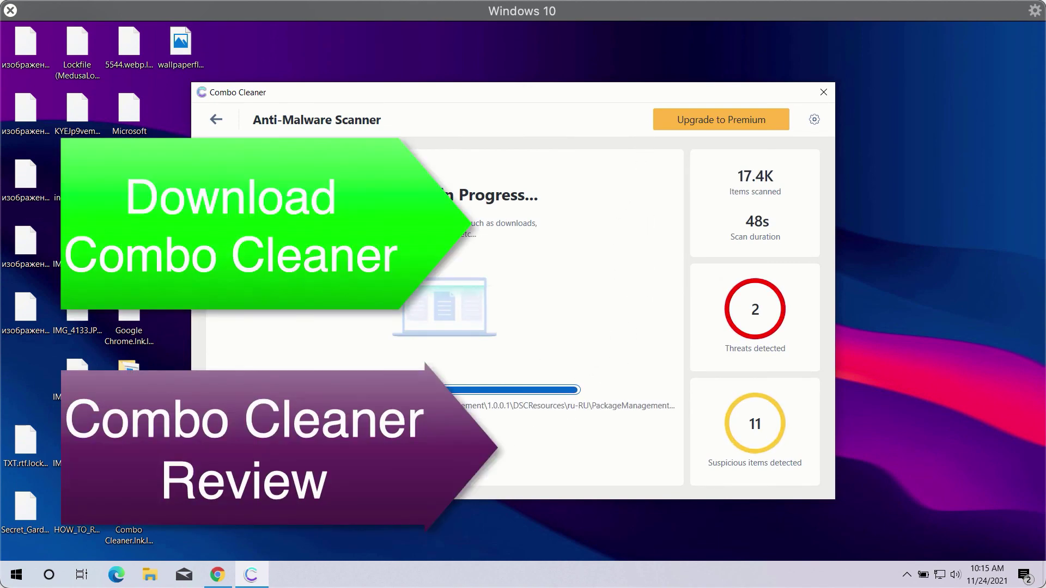
pyautogui.click(553, 432)
pyautogui.click(487, 368)
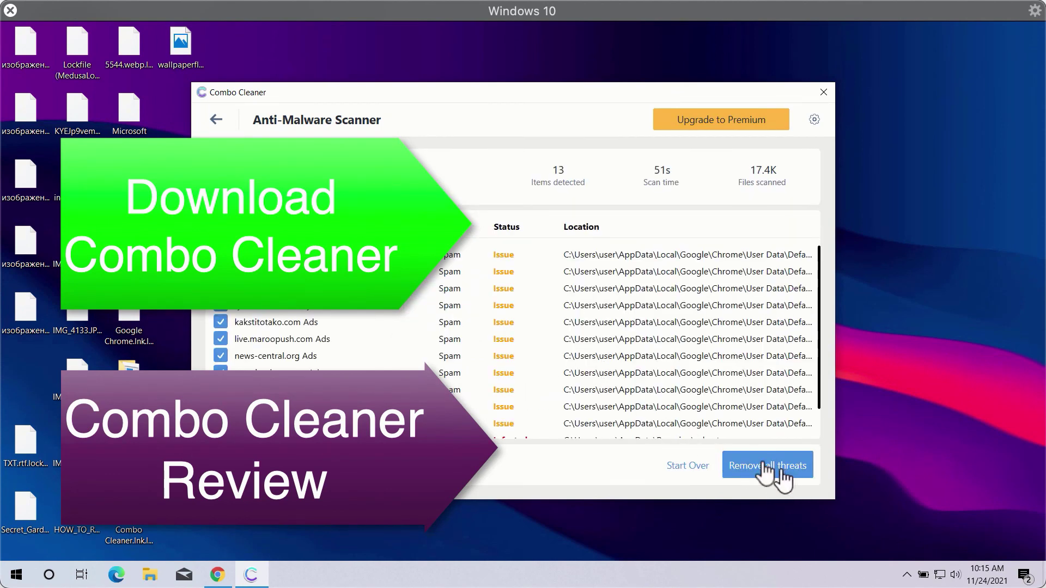
pyautogui.scroll(-2, 727, 313)
pyautogui.scroll(2, 489, 343)
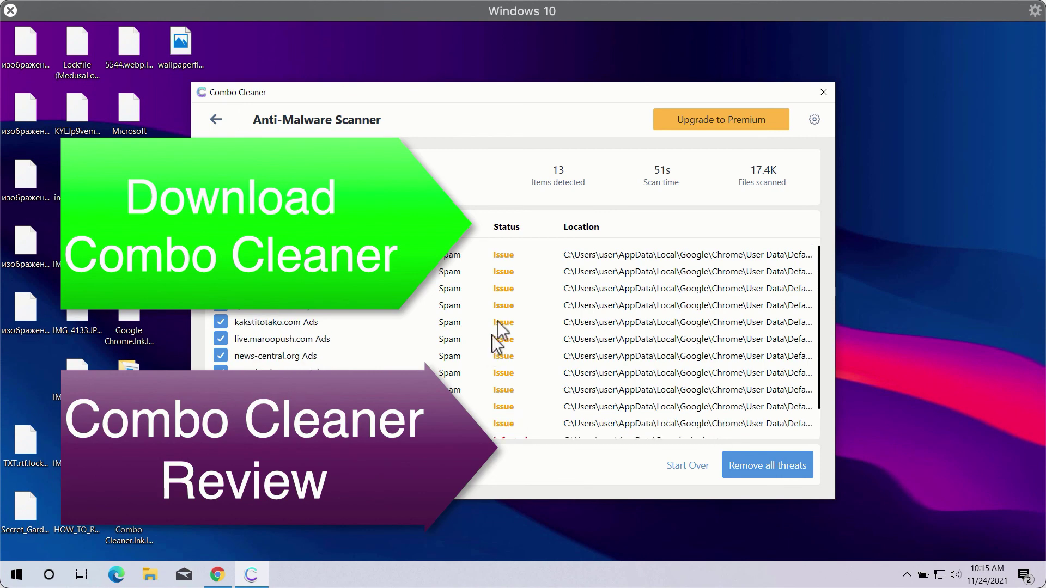
pyautogui.scroll(-2, 535, 374)
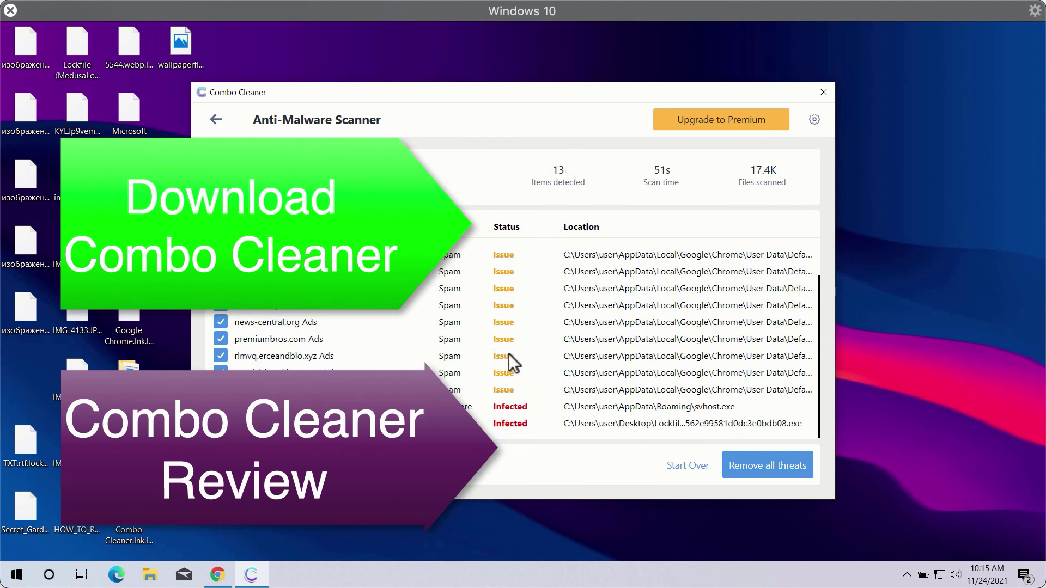
pyautogui.scroll(2, 508, 353)
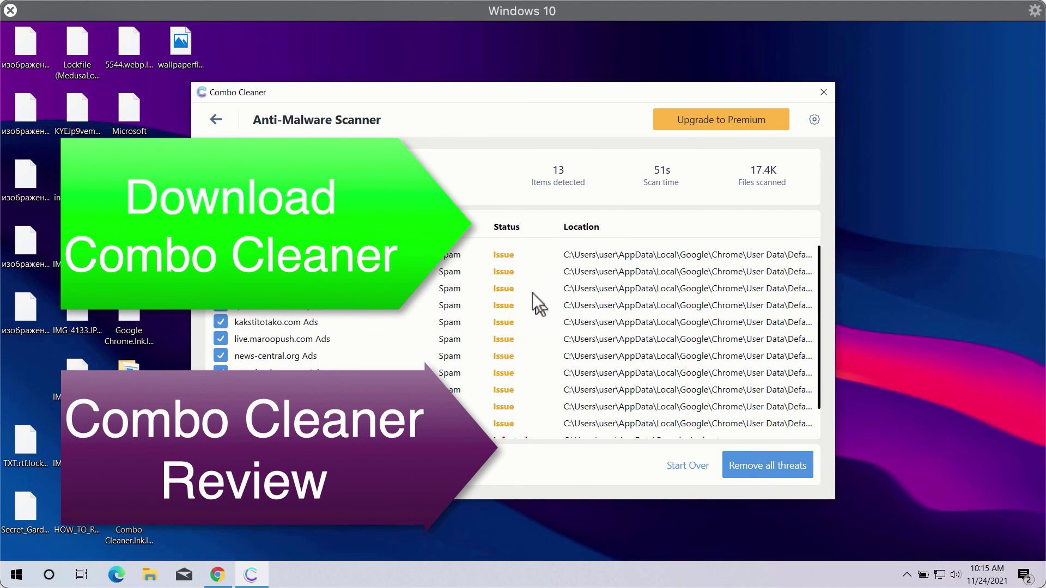